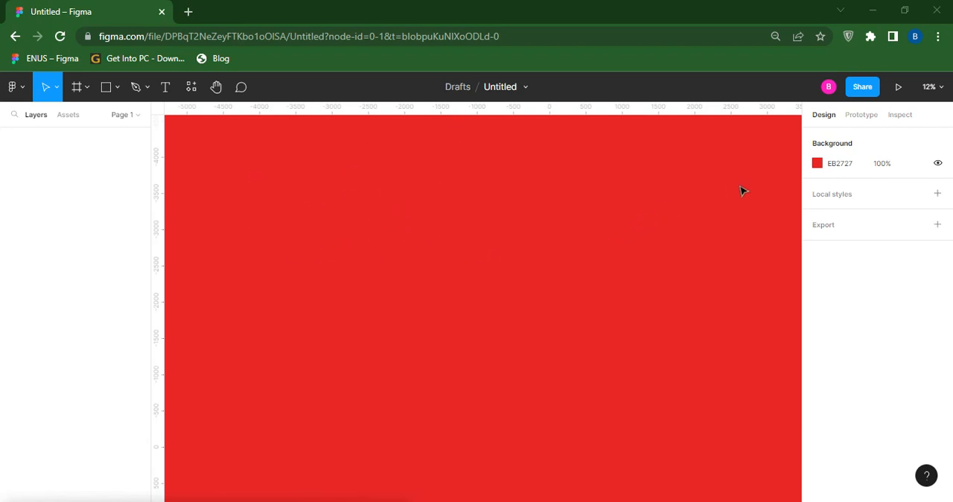
- Change the canvas background colour from the picker to purple, hex 5A1FD7
{"action": "left_click", "coordinate": [818, 164]}
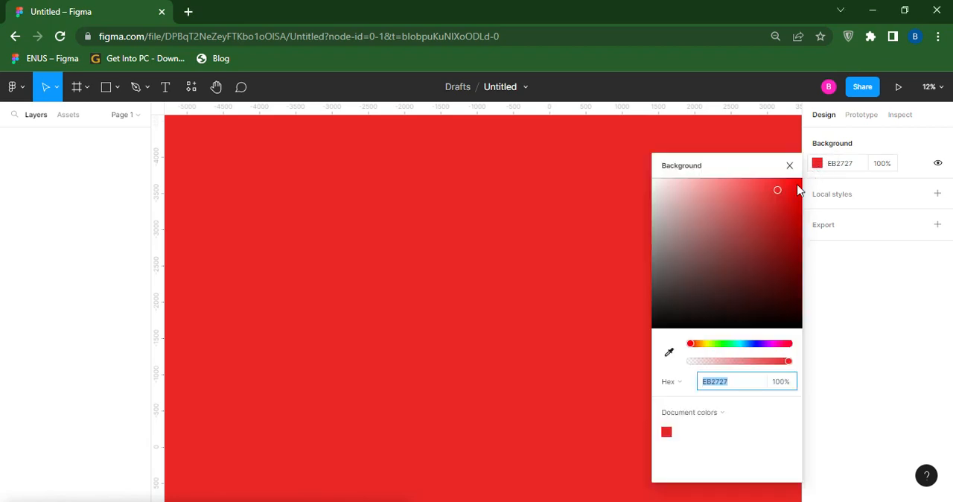
{"action": "left_click", "coordinate": [779, 202]}
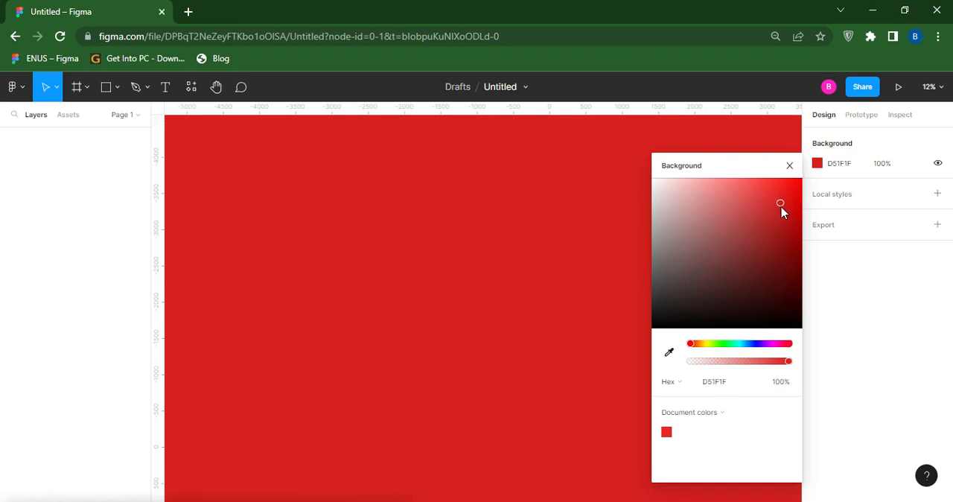
{"action": "left_click", "coordinate": [761, 343]}
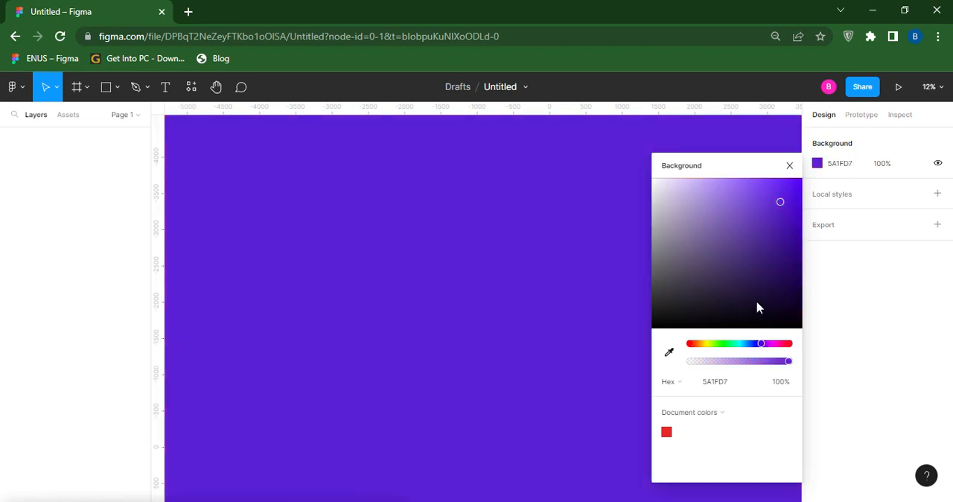
{"action": "left_click", "coordinate": [624, 212]}
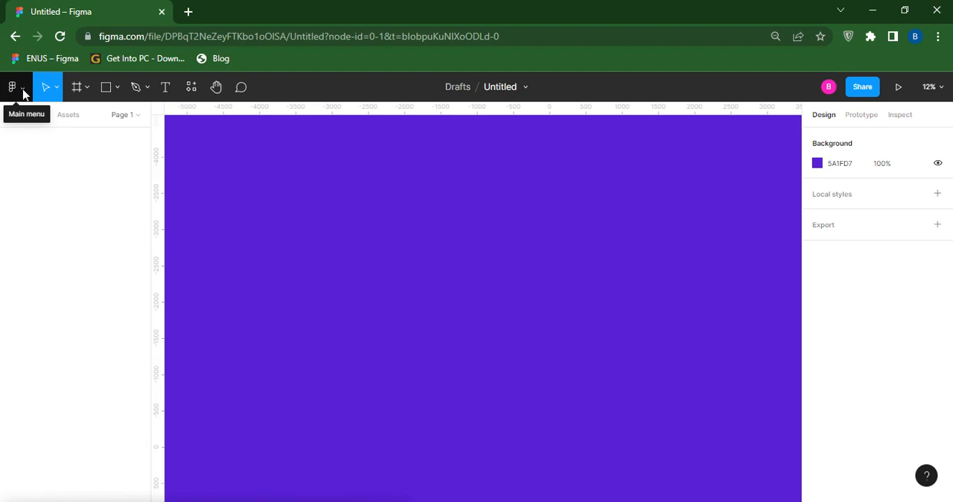
{"action": "left_click", "coordinate": [22, 89]}
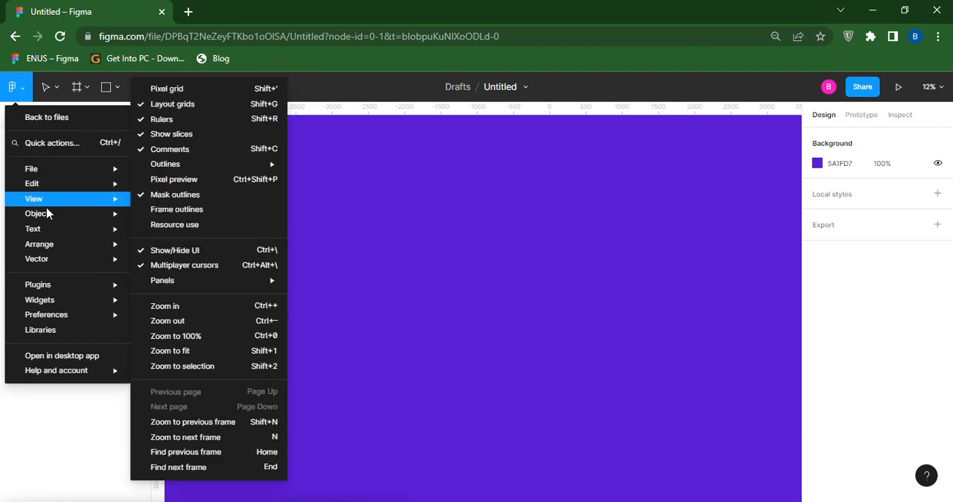
{"action": "mouse_move", "coordinate": [94, 199]}
{"action": "mouse_move", "coordinate": [82, 173]}
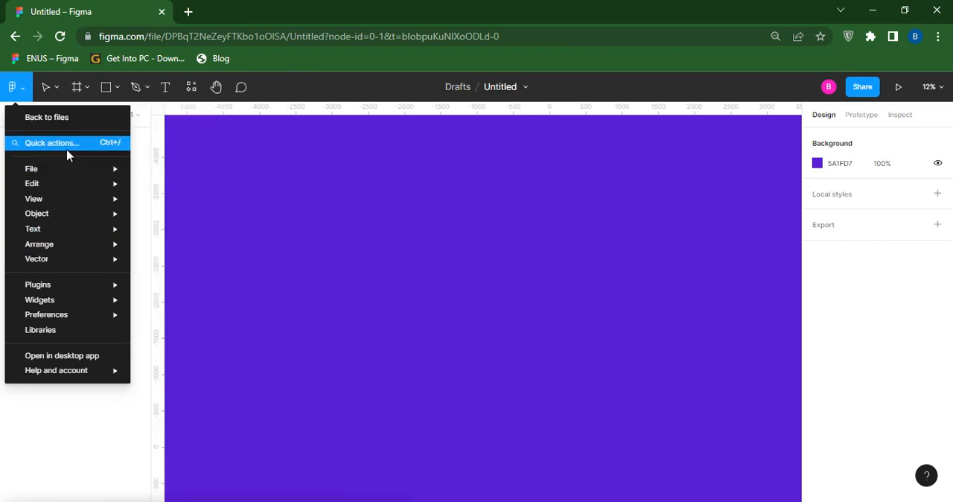
{"action": "left_click", "coordinate": [15, 90]}
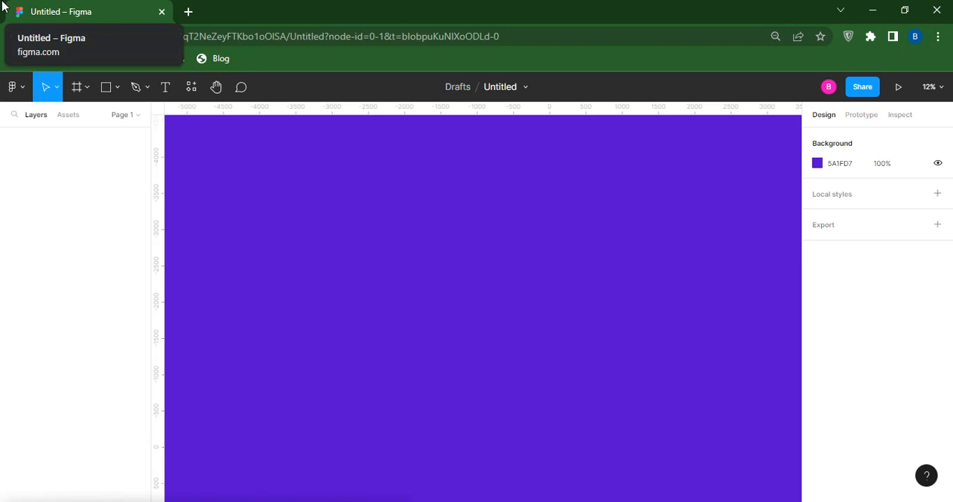
- Draw a rectangle about 2536 × 1706 in the upper middle of the canvas and rotate it to about 1.13°
{"action": "left_click", "coordinate": [119, 91]}
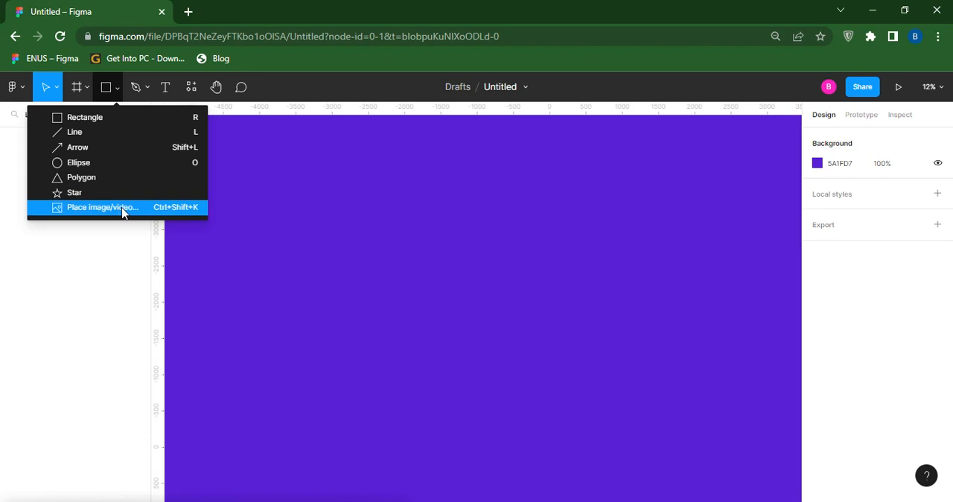
{"action": "left_click", "coordinate": [87, 118]}
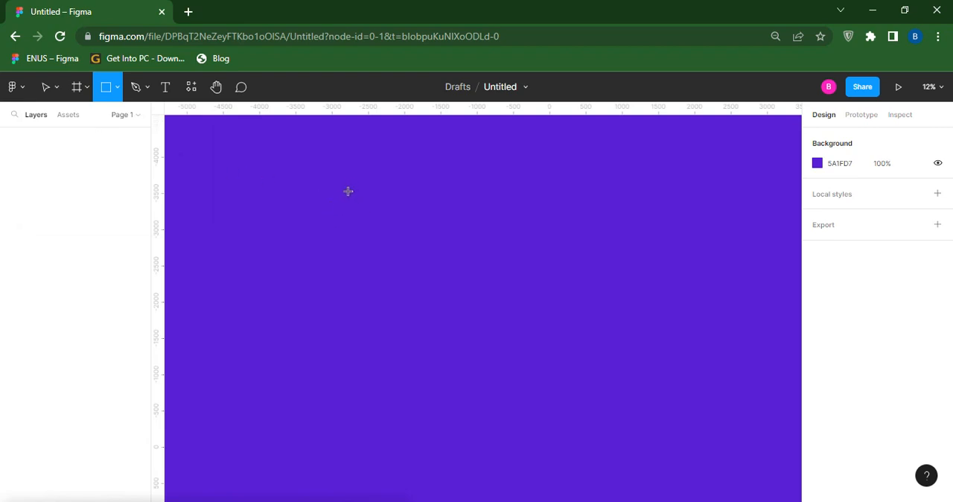
{"action": "mouse_move", "coordinate": [347, 190]}
{"action": "left_mouse_down"}
{"action": "mouse_move", "coordinate": [384, 235]}
{"action": "mouse_move", "coordinate": [455, 268]}
{"action": "mouse_move", "coordinate": [519, 272]}
{"action": "mouse_move", "coordinate": [495, 305]}
{"action": "mouse_move", "coordinate": [481, 290]}
{"action": "mouse_move", "coordinate": [513, 304]}
{"action": "mouse_move", "coordinate": [478, 273]}
{"action": "mouse_move", "coordinate": [506, 300]}
{"action": "mouse_move", "coordinate": [535, 307]}
{"action": "mouse_move", "coordinate": [528, 298]}
{"action": "mouse_move", "coordinate": [543, 314]}
{"action": "mouse_move", "coordinate": [521, 295]}
{"action": "mouse_move", "coordinate": [529, 287]}
{"action": "mouse_move", "coordinate": [534, 298]}
{"action": "mouse_move", "coordinate": [519, 308]}
{"action": "mouse_move", "coordinate": [531, 313]}
{"action": "left_mouse_up"}
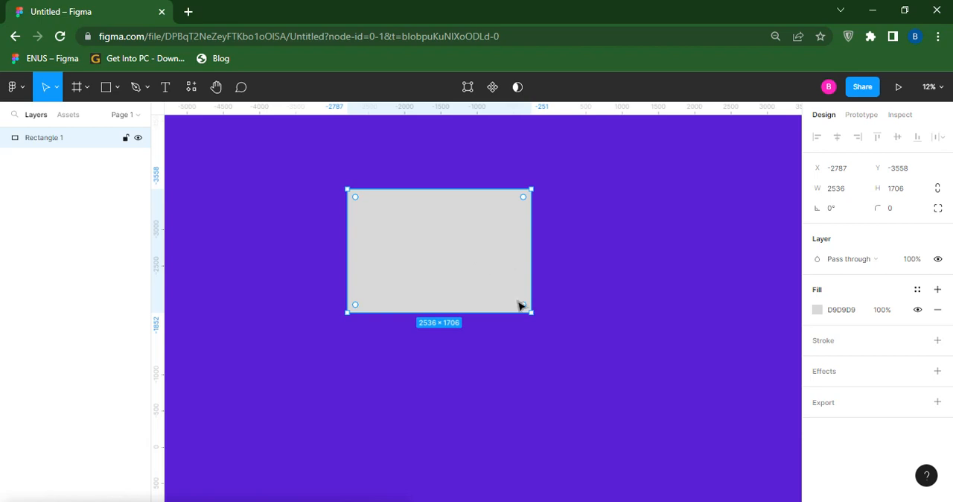
{"action": "mouse_move", "coordinate": [533, 314]}
{"action": "left_mouse_down"}
{"action": "mouse_move", "coordinate": [553, 342]}
{"action": "mouse_move", "coordinate": [549, 310]}
{"action": "mouse_move", "coordinate": [541, 325]}
{"action": "mouse_move", "coordinate": [544, 318]}
{"action": "left_mouse_up"}
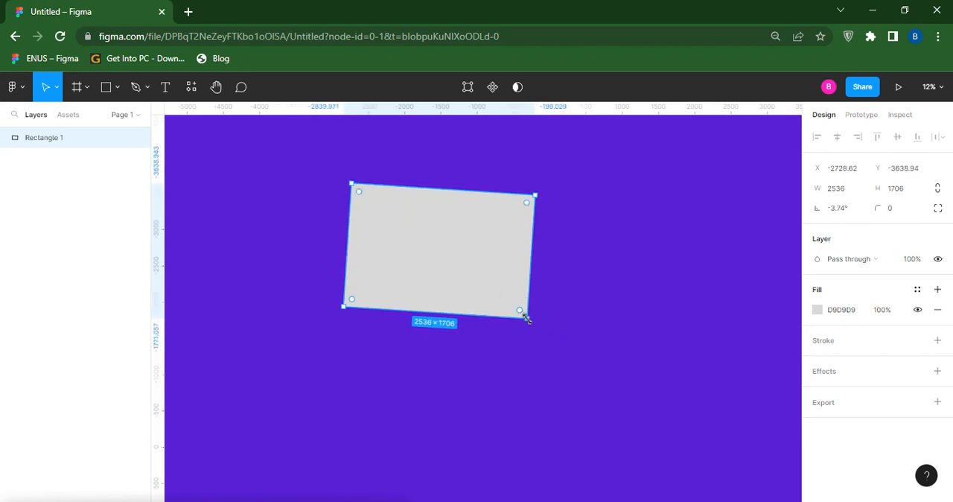
{"action": "left_click_drag", "start_coordinate": [535, 324], "coordinate": [546, 321]}
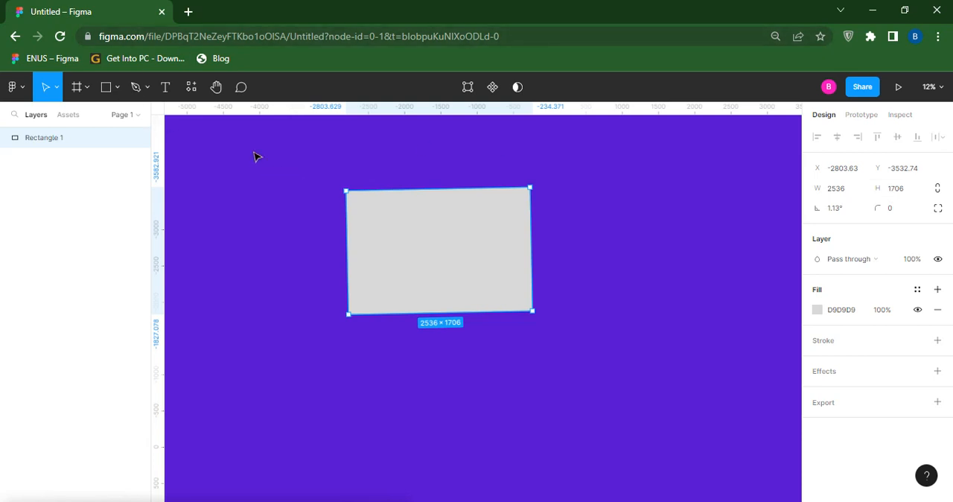
- Draw a nearly horizontal line about 2519 long above the rectangle and deselect it
{"action": "left_click", "coordinate": [117, 89]}
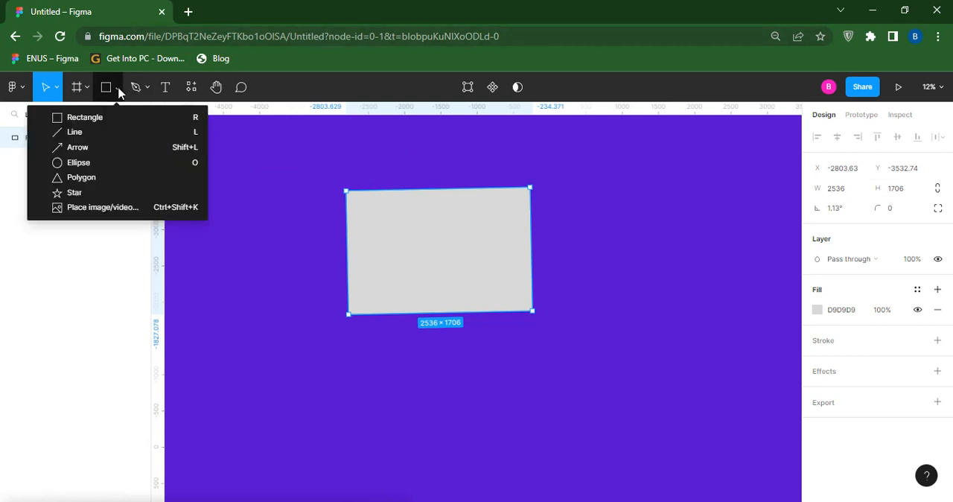
{"action": "left_click", "coordinate": [75, 132]}
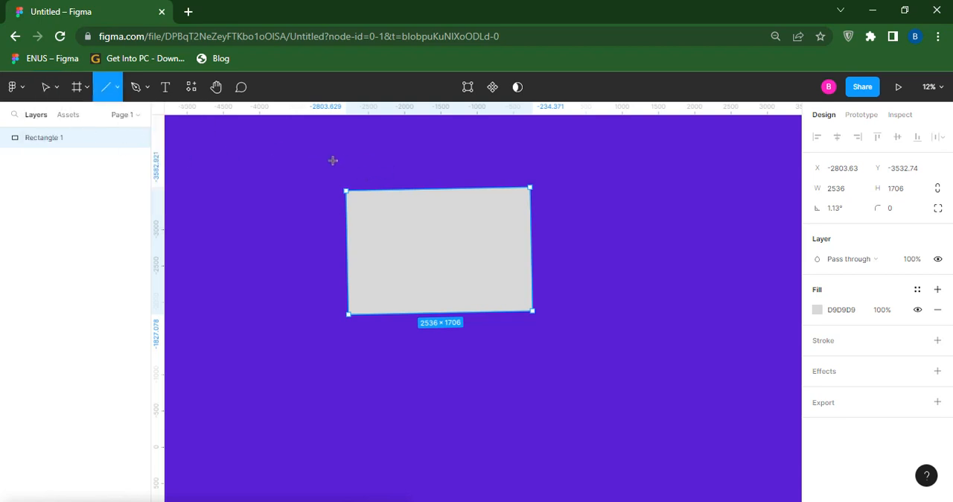
{"action": "left_click_drag", "start_coordinate": [333, 160], "coordinate": [513, 161]}
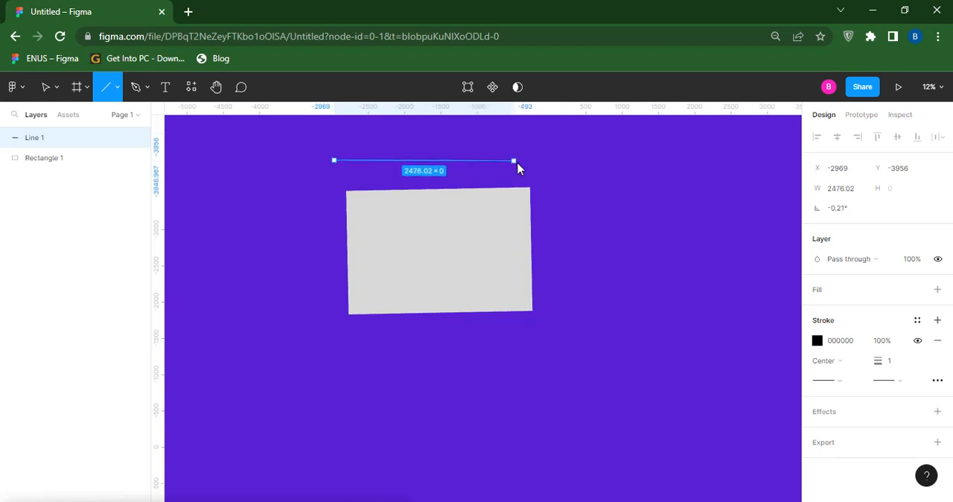
{"action": "left_click", "coordinate": [279, 126]}
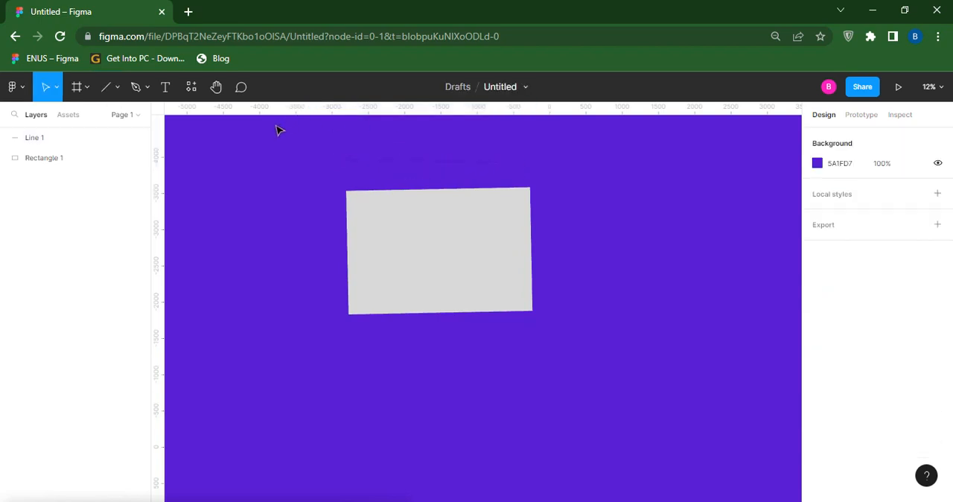
- Draw a nearly horizontal arrow about 2424 long between the line and the rectangle
{"action": "left_click", "coordinate": [117, 87]}
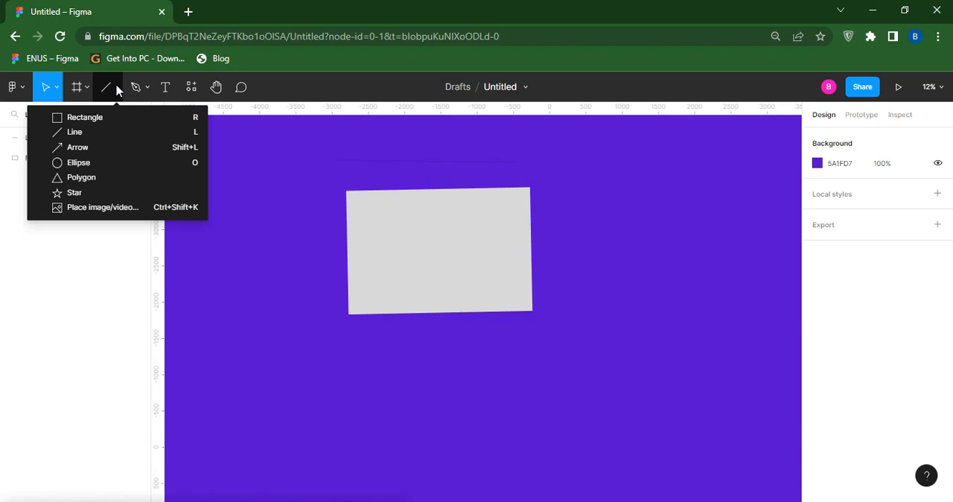
{"action": "left_click", "coordinate": [89, 148]}
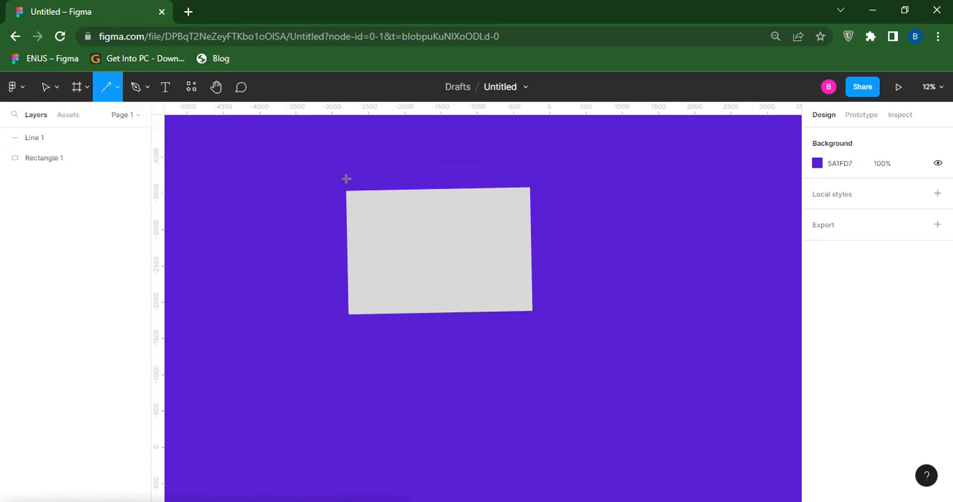
{"action": "left_click_drag", "start_coordinate": [345, 179], "coordinate": [512, 180]}
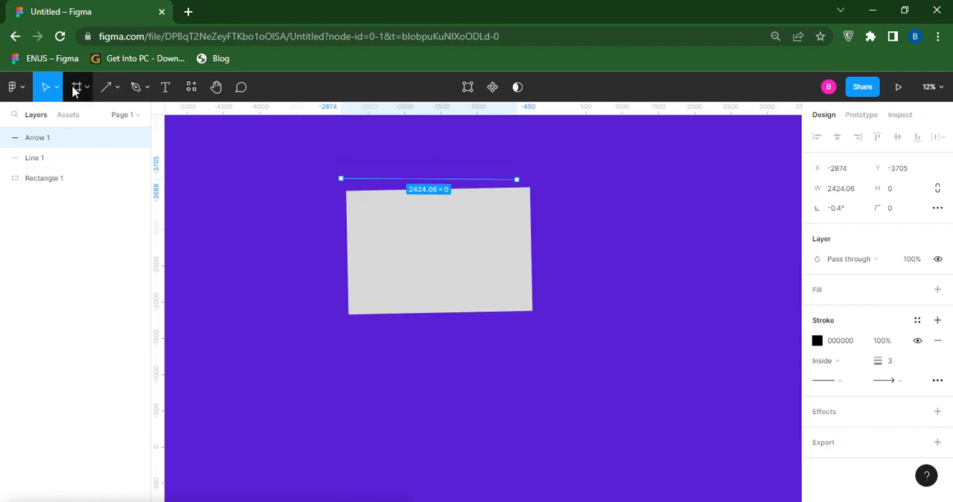
- Draw an ellipse about 1368 × 1272 to the right of the rectangle
{"action": "left_click", "coordinate": [117, 88]}
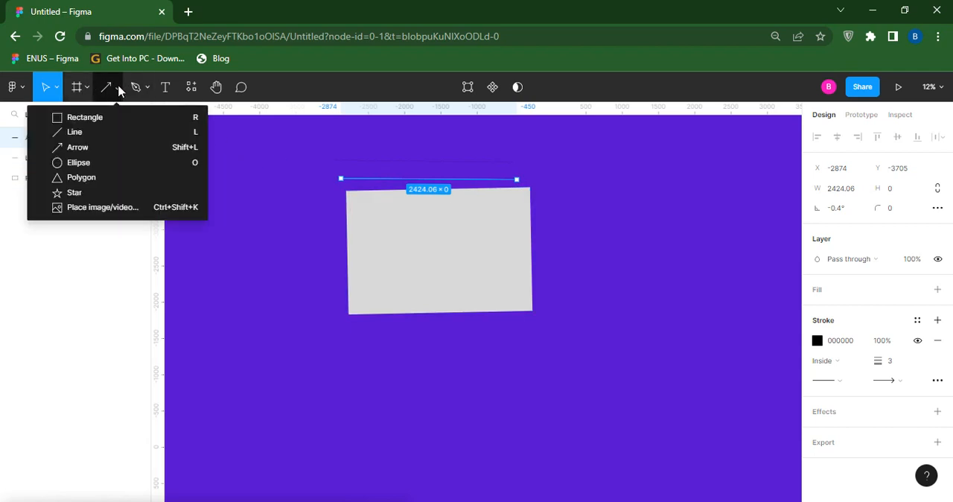
{"action": "left_click", "coordinate": [89, 162]}
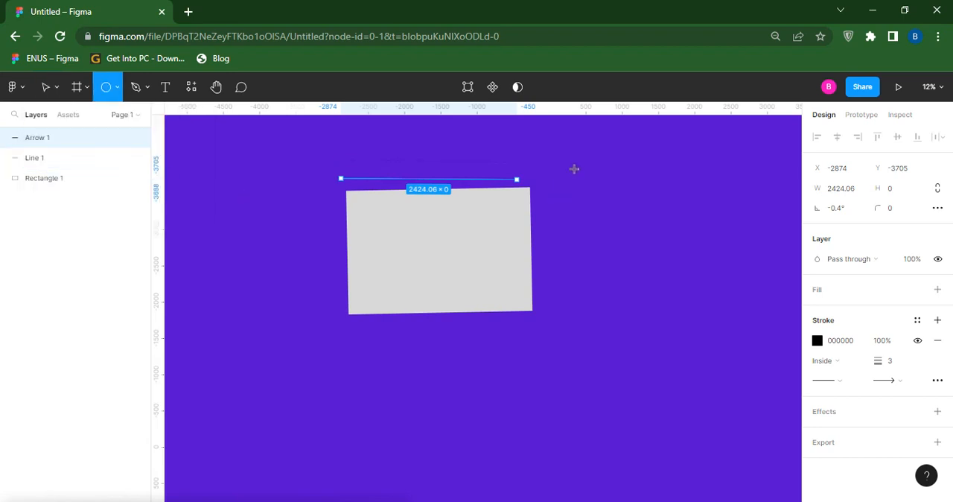
{"action": "left_click_drag", "start_coordinate": [574, 169], "coordinate": [672, 260]}
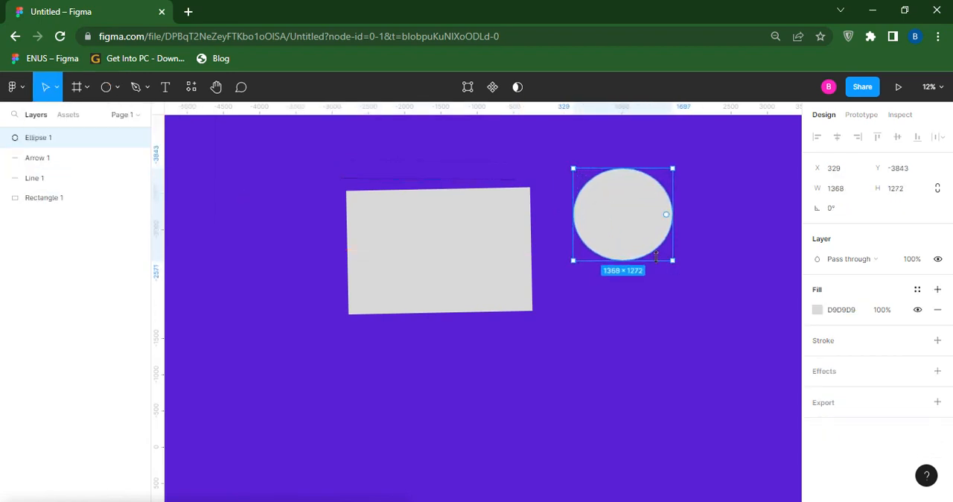
- Draw a triangle about 1299 × 1359 left of the rectangle with the Polygon tool and move it to about X -4173, Y -3250
{"action": "left_click", "coordinate": [116, 87]}
{"action": "left_click", "coordinate": [86, 178]}
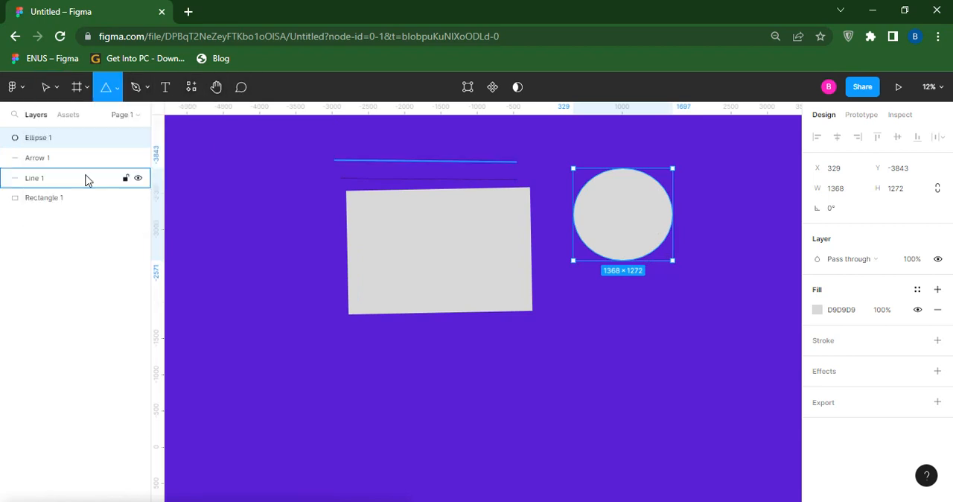
{"action": "left_click_drag", "start_coordinate": [240, 231], "coordinate": [334, 328]}
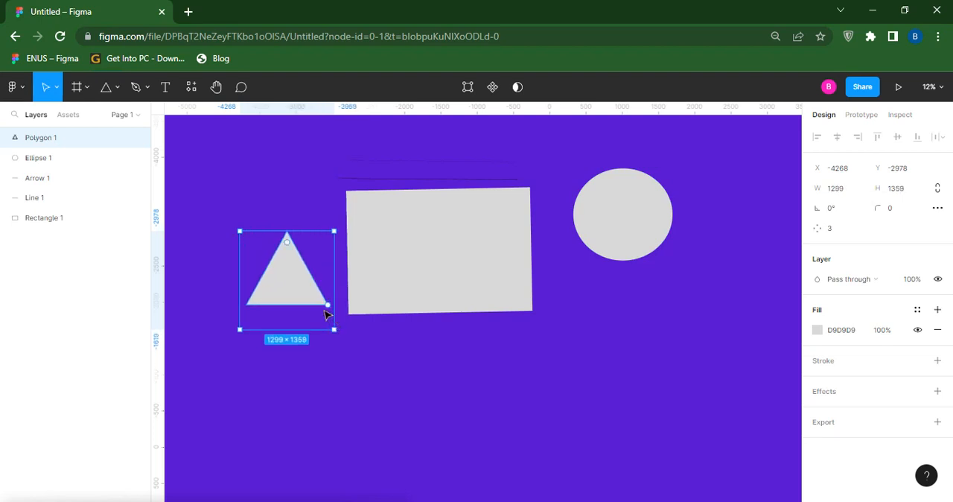
{"action": "left_click_drag", "start_coordinate": [314, 290], "coordinate": [314, 266]}
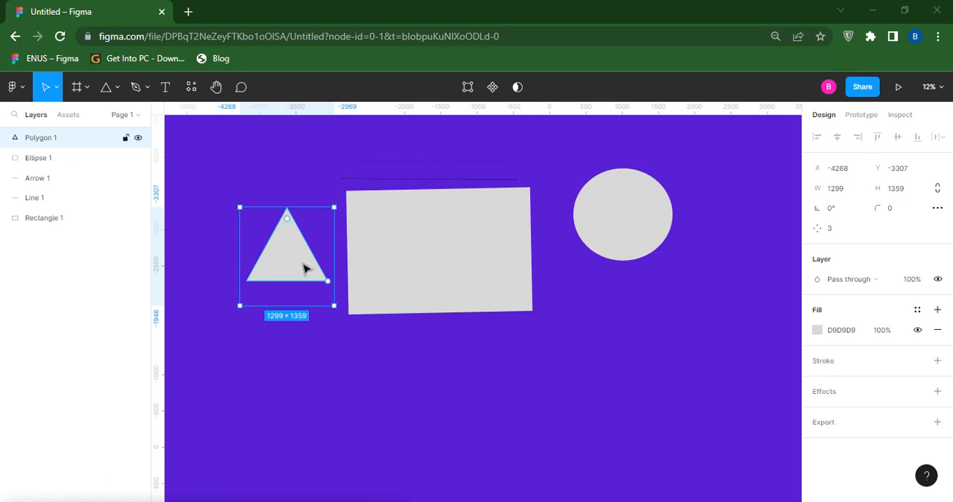
{"action": "mouse_move", "coordinate": [293, 268]}
{"action": "left_mouse_down"}
{"action": "mouse_move", "coordinate": [293, 290]}
{"action": "mouse_move", "coordinate": [302, 272]}
{"action": "left_mouse_up"}
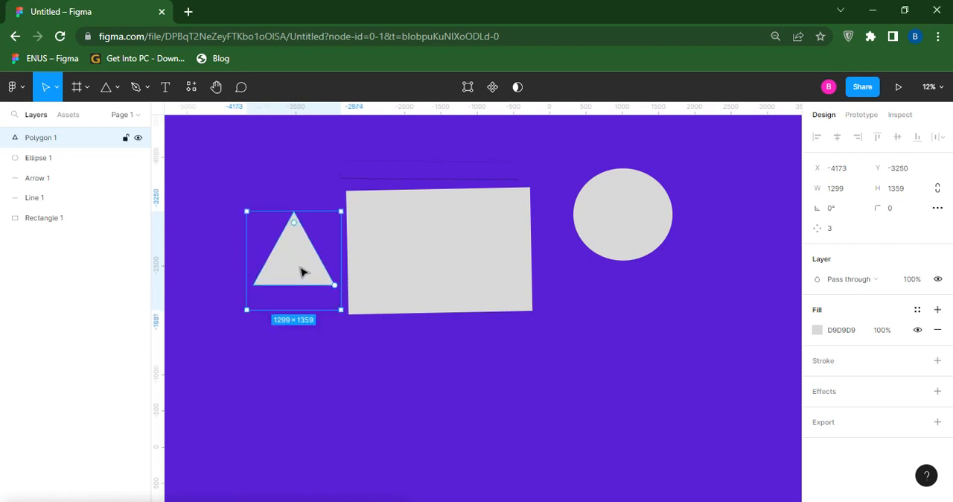
- Move the rectangle slightly down and right, and the ellipse up and right to about X 1541, Y -4324
{"action": "left_click", "coordinate": [399, 257]}
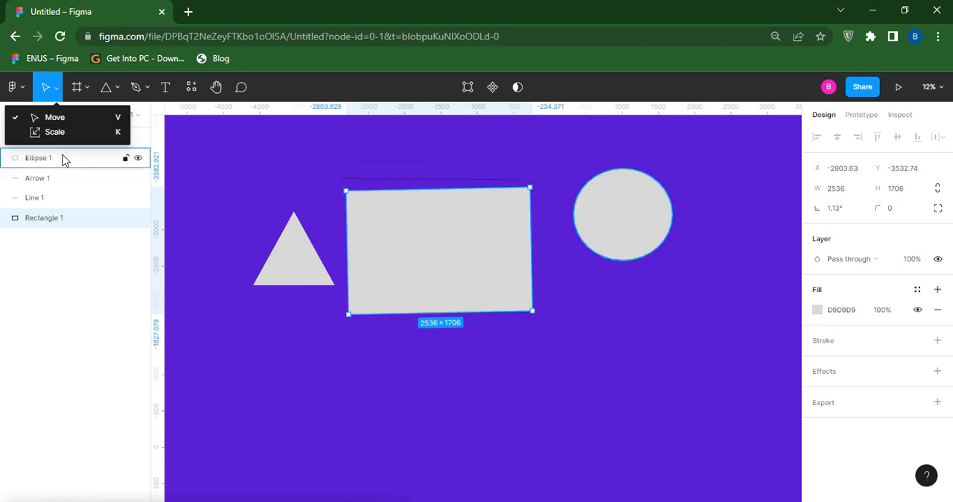
{"action": "left_click", "coordinate": [81, 118]}
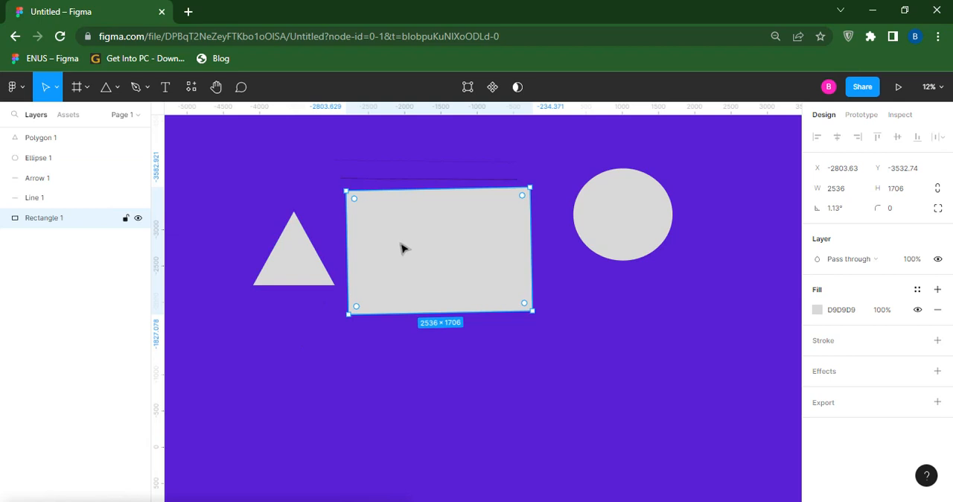
{"action": "left_click_drag", "start_coordinate": [404, 246], "coordinate": [431, 257]}
{"action": "left_click_drag", "start_coordinate": [632, 218], "coordinate": [721, 186]}
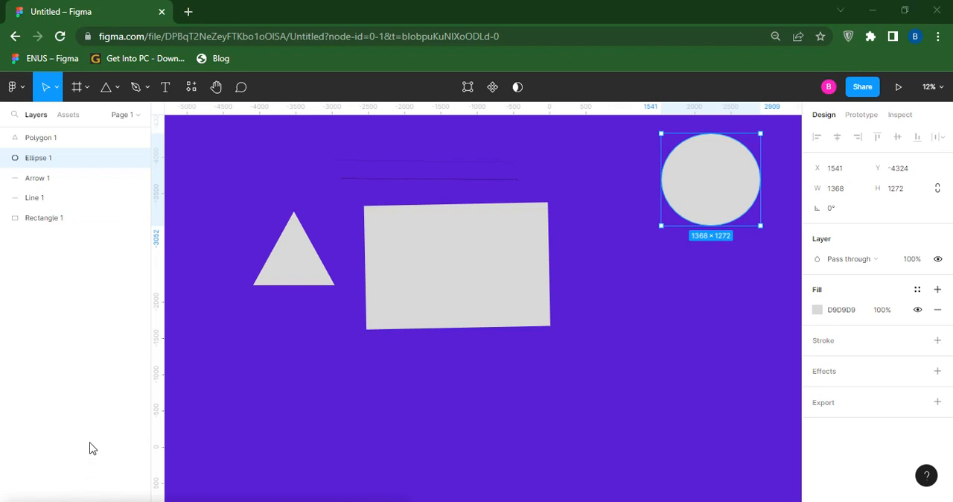
{"action": "left_click", "coordinate": [56, 88]}
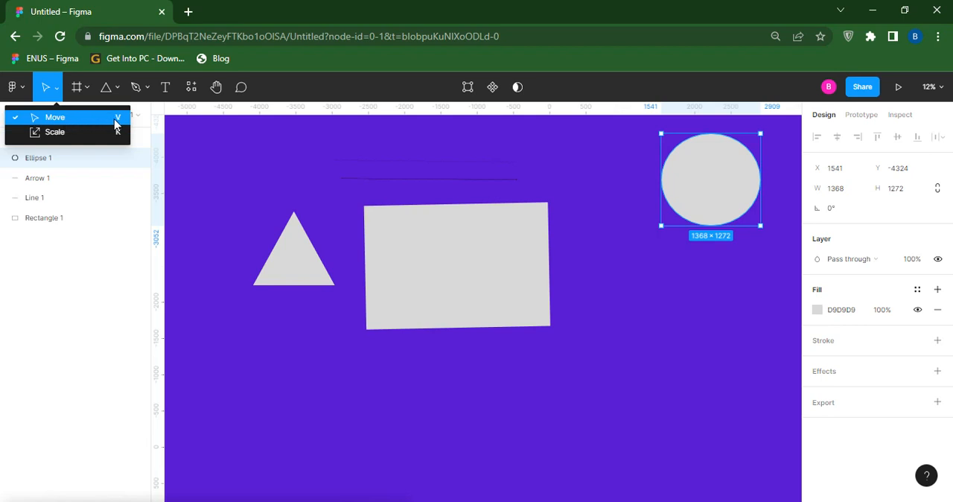
{"action": "left_click", "coordinate": [75, 133]}
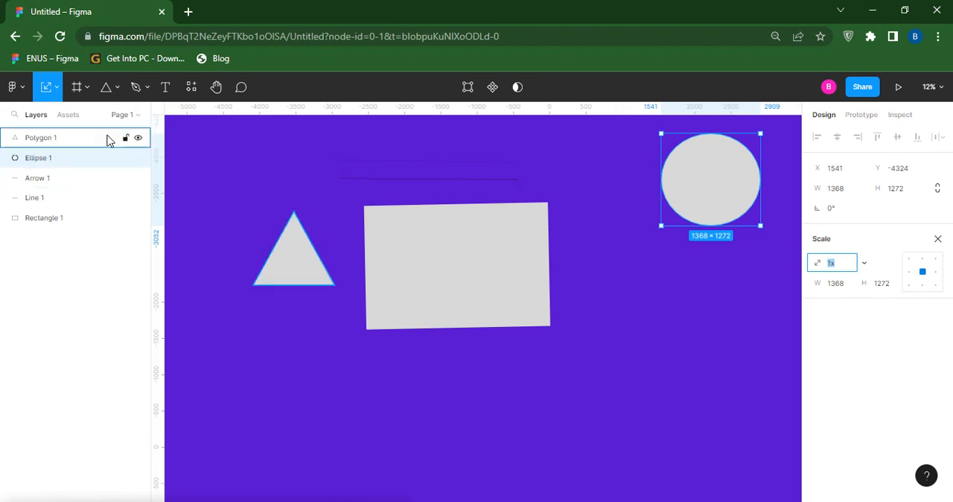
{"action": "left_click", "coordinate": [57, 87]}
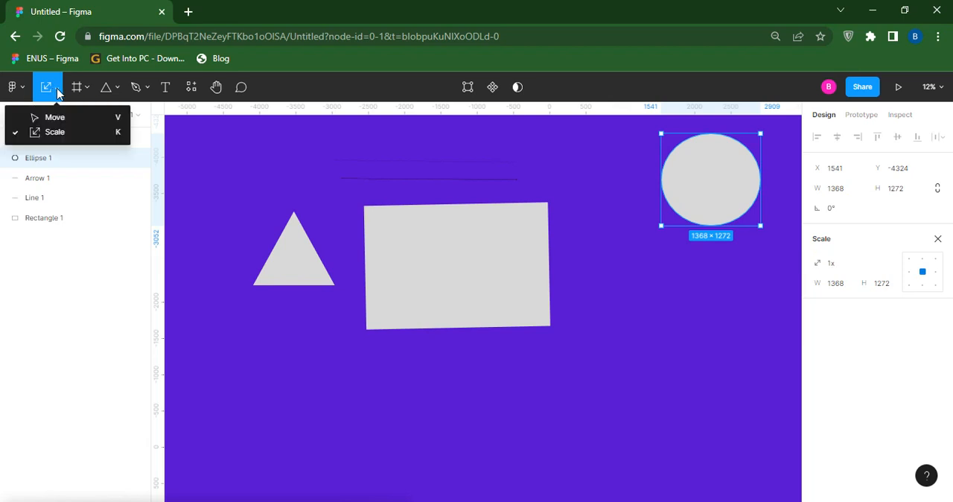
{"action": "left_click", "coordinate": [51, 115]}
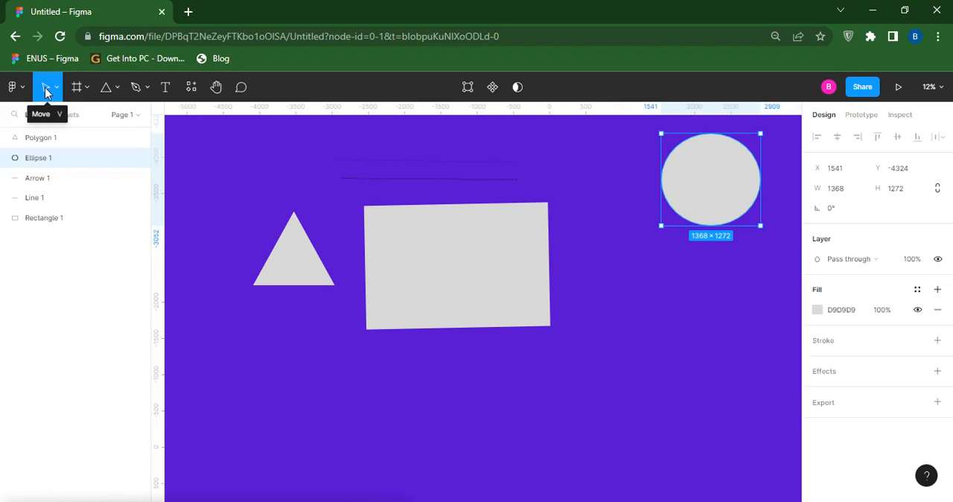
- Enlarge the triangle proportionally with the Scale tool to about 2095 × 2192 and move it to about X -4653, Y -3688
{"action": "left_click", "coordinate": [56, 89]}
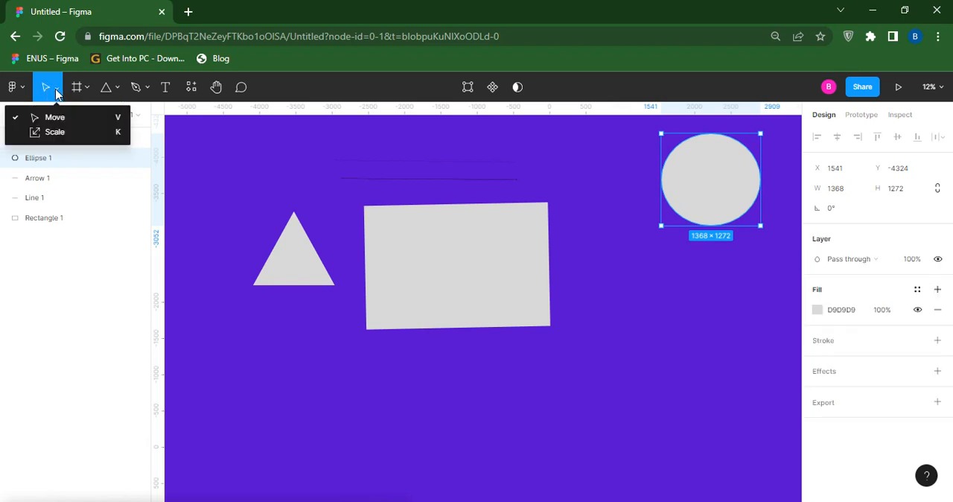
{"action": "left_click", "coordinate": [54, 131]}
{"action": "left_click", "coordinate": [298, 264]}
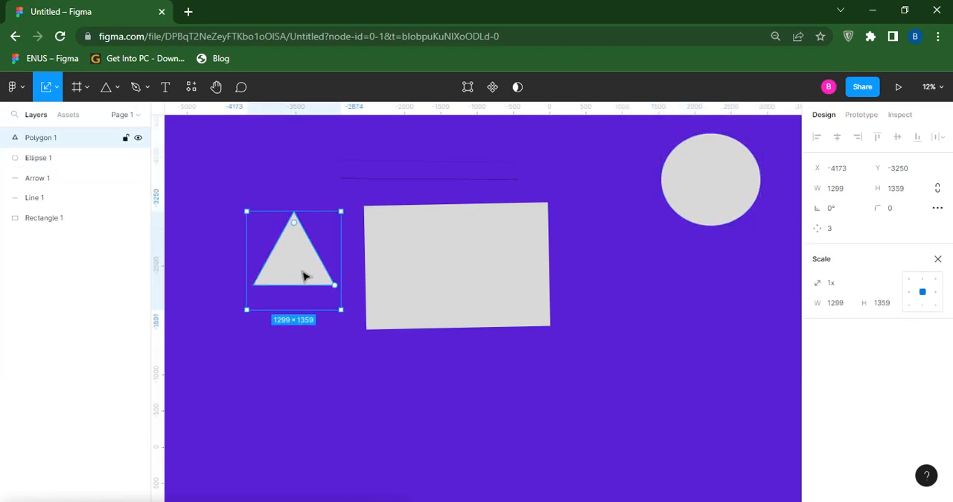
{"action": "left_click_drag", "start_coordinate": [340, 310], "coordinate": [397, 302]}
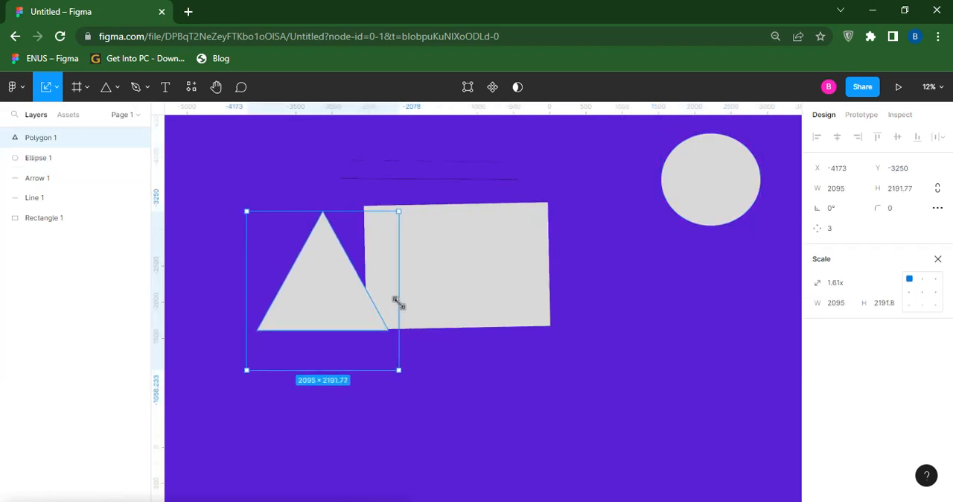
{"action": "left_click_drag", "start_coordinate": [340, 293], "coordinate": [308, 270]}
- Resize the triangle freely with the Move tool, first to about 1597 × 1662 and finally to about 2489 × 2260
{"action": "left_click", "coordinate": [53, 94]}
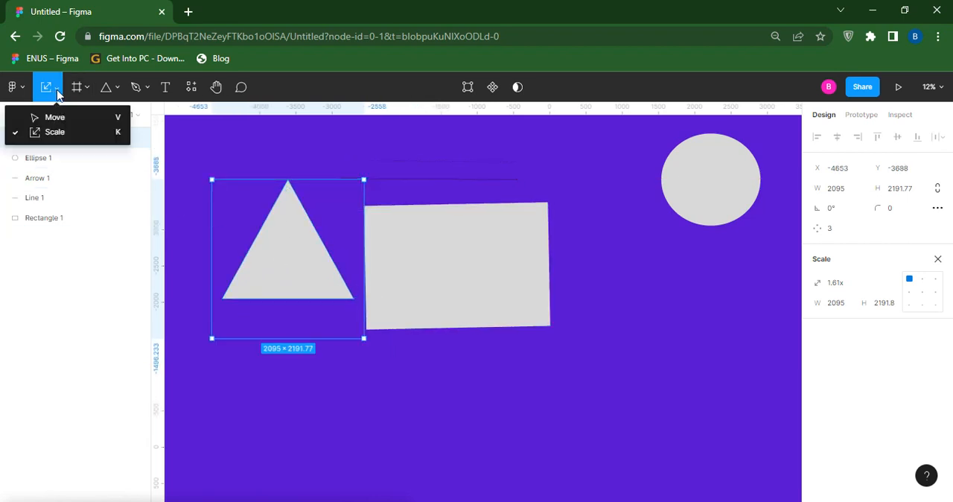
{"action": "left_click", "coordinate": [49, 117]}
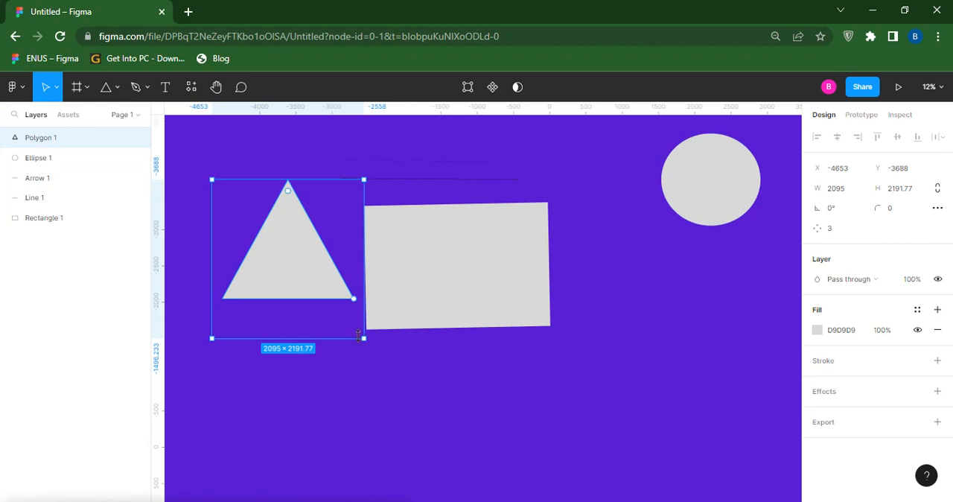
{"action": "left_click_drag", "start_coordinate": [363, 337], "coordinate": [326, 299]}
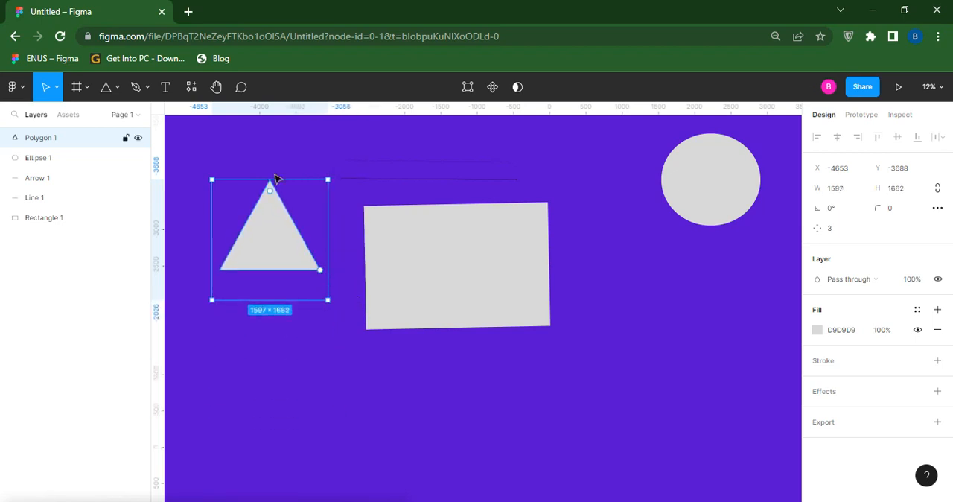
{"action": "left_click", "coordinate": [54, 90]}
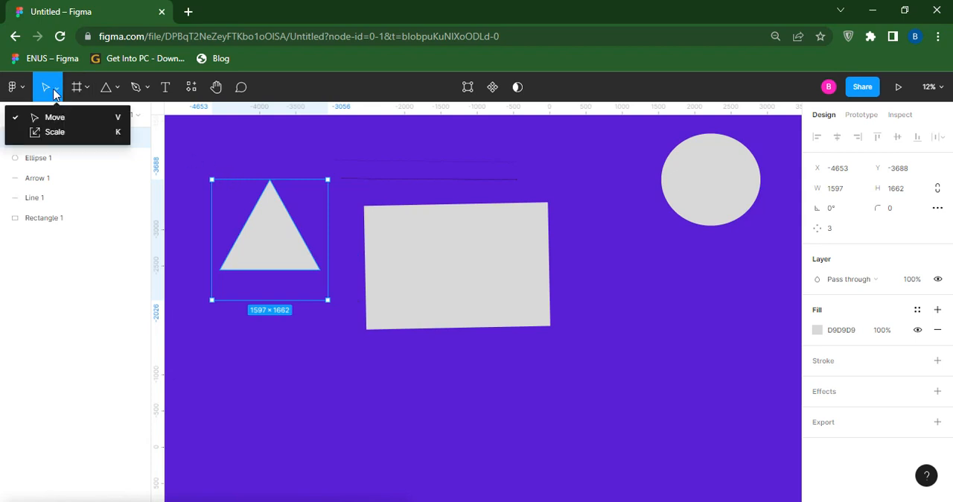
{"action": "left_click", "coordinate": [58, 118]}
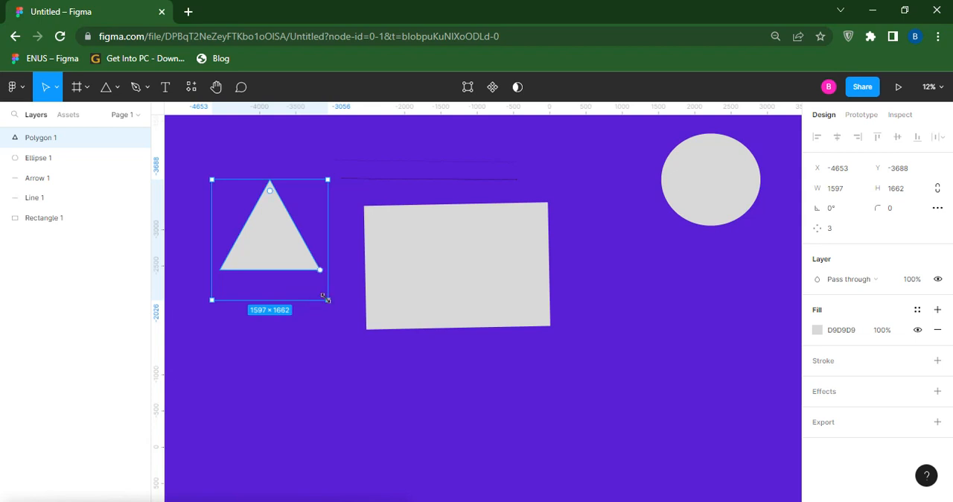
{"action": "left_click_drag", "start_coordinate": [328, 299], "coordinate": [393, 343]}
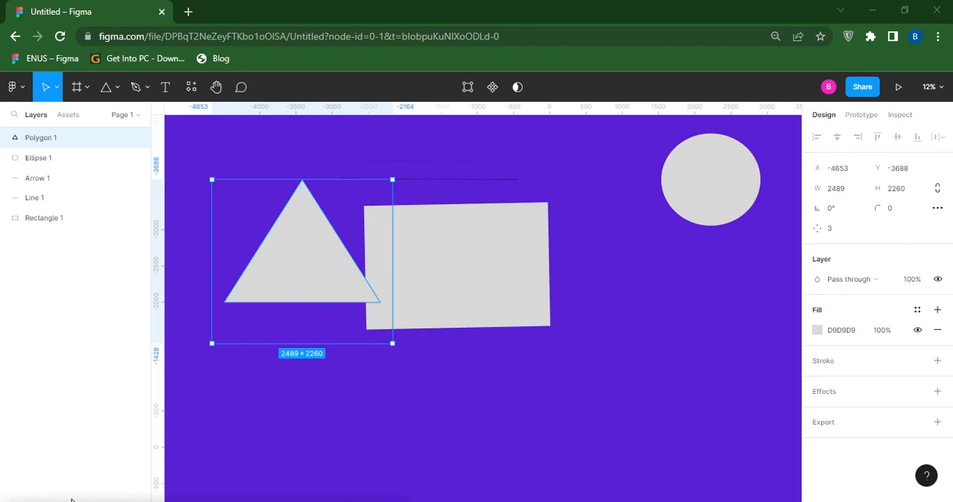
- Activate the Frame tool and examine the preset sizes offered for Phone, Tablet and Desktop
{"action": "left_click", "coordinate": [87, 90]}
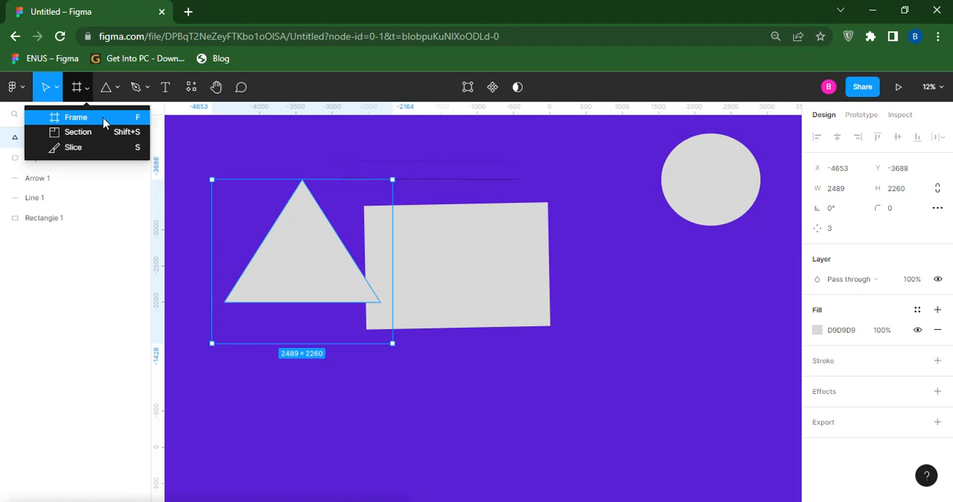
{"action": "left_click", "coordinate": [104, 119]}
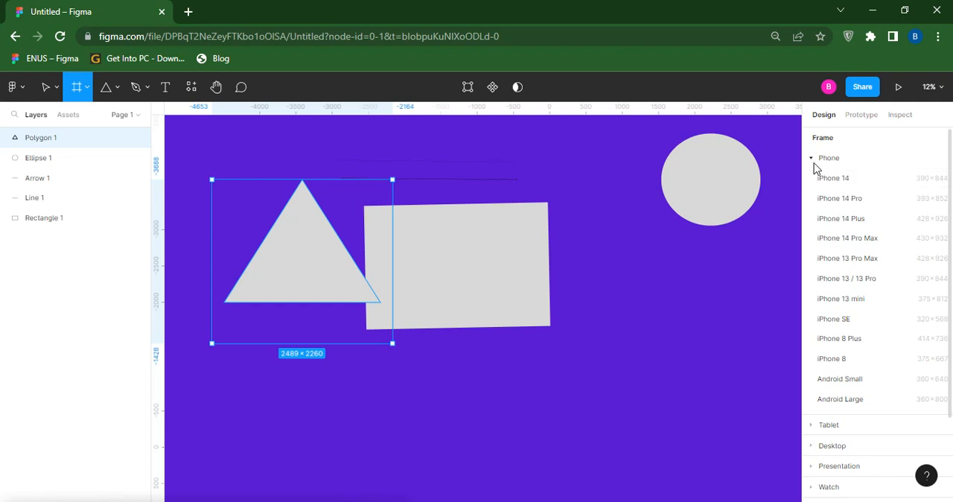
{"action": "left_click", "coordinate": [812, 158]}
{"action": "left_click", "coordinate": [812, 159]}
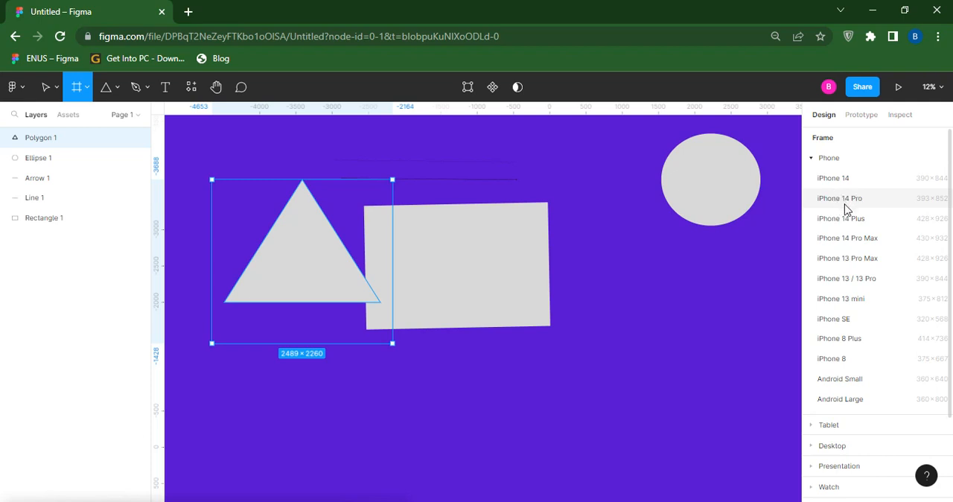
{"action": "left_click", "coordinate": [811, 159]}
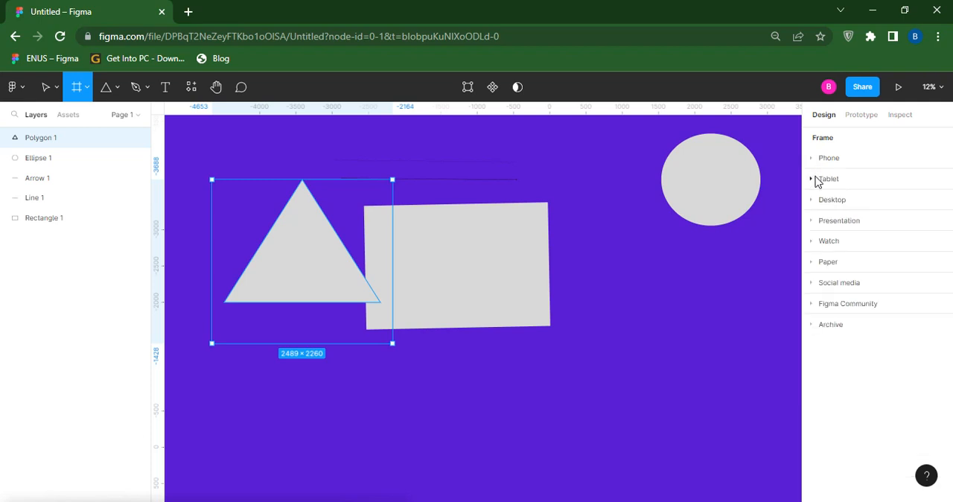
{"action": "left_click", "coordinate": [814, 178]}
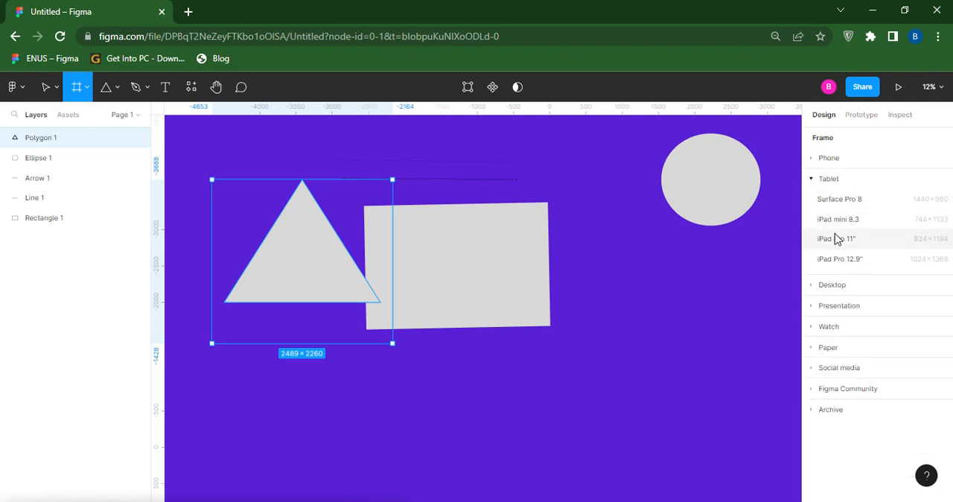
{"action": "left_click", "coordinate": [811, 181]}
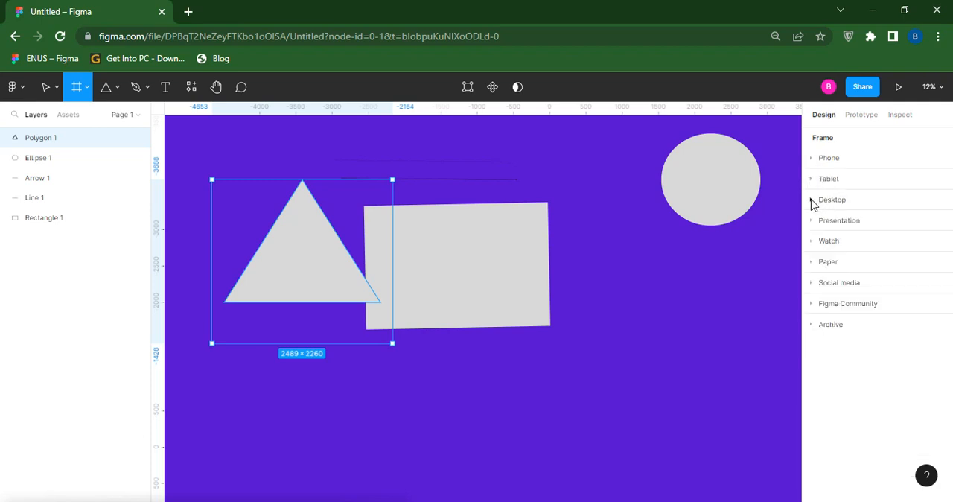
{"action": "left_click", "coordinate": [812, 200]}
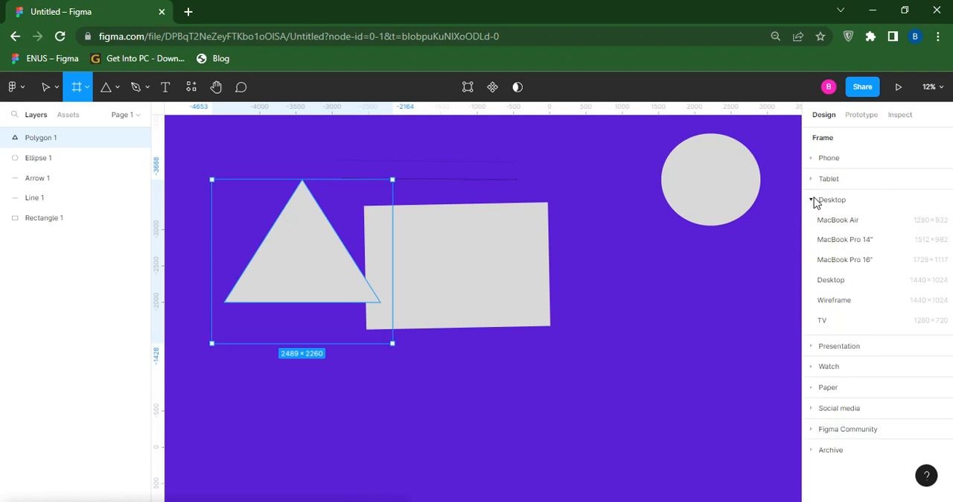
{"action": "left_click", "coordinate": [813, 200]}
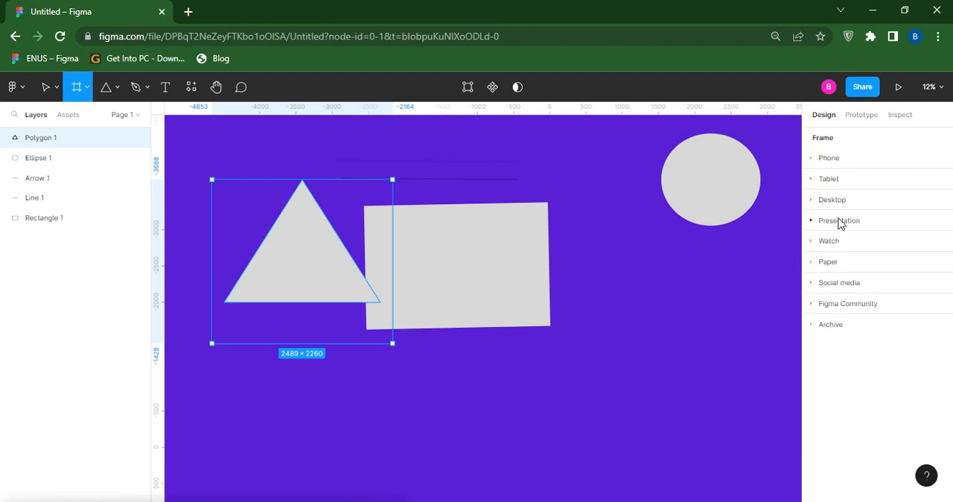
- Add an iPhone 14 phone frame and move it right of the rectangle to about X 570, Y -2497
{"action": "left_click", "coordinate": [812, 157]}
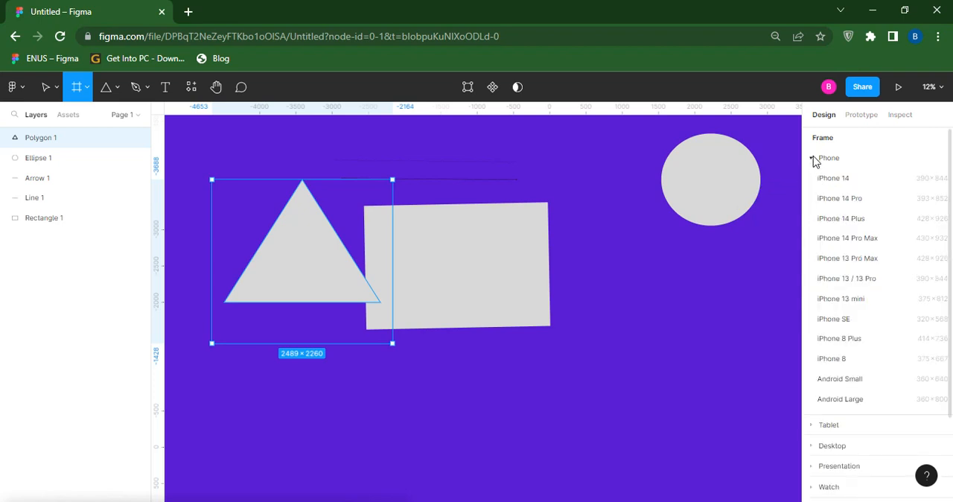
{"action": "left_click", "coordinate": [828, 180]}
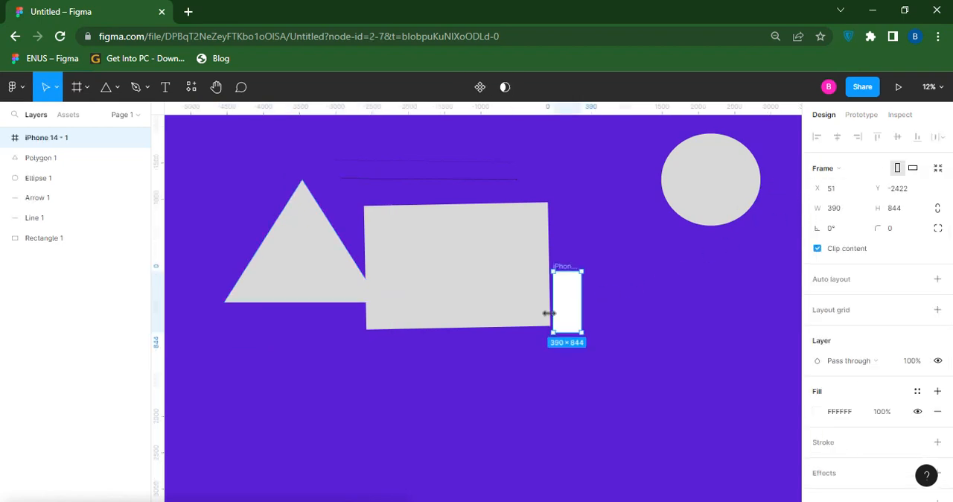
{"action": "left_click_drag", "start_coordinate": [578, 293], "coordinate": [617, 291]}
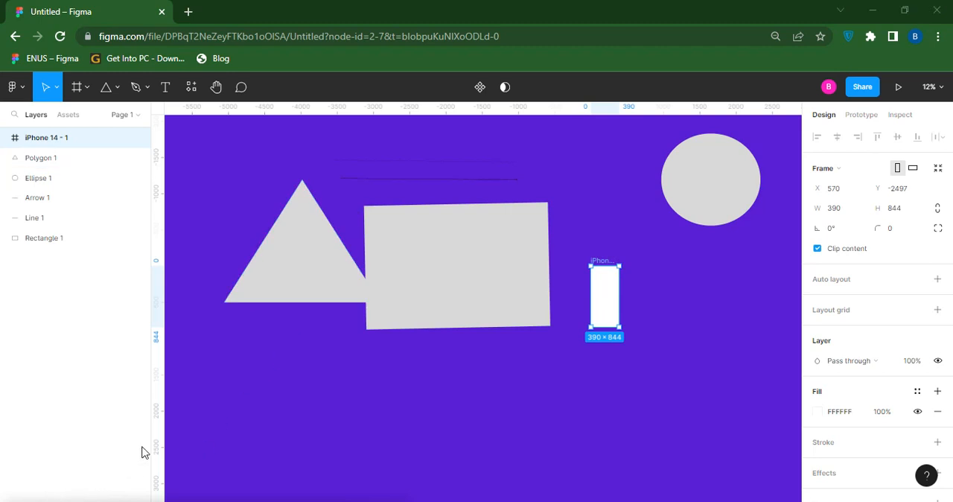
- Draw a closed downward-pointing triangle about 2182 × 1091 below the gray triangle with the Pen tool and finish editing it
{"action": "left_click", "coordinate": [147, 91]}
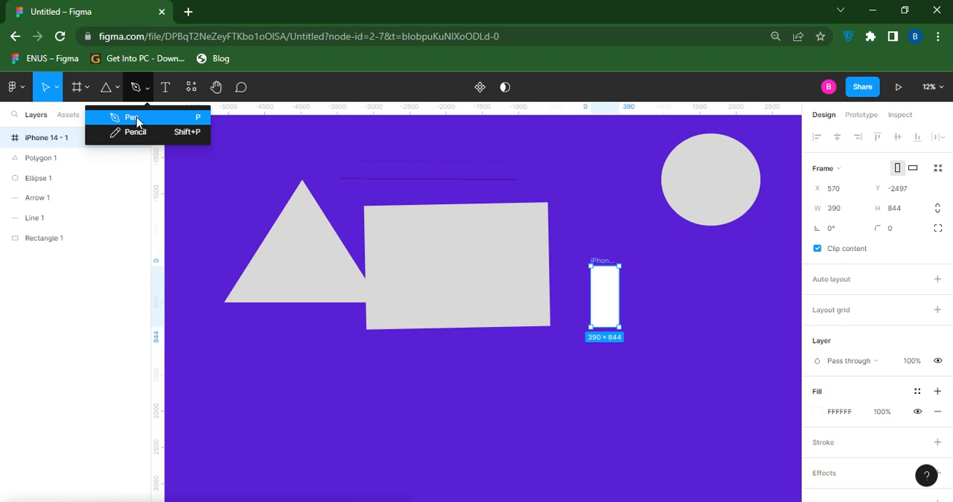
{"action": "left_click", "coordinate": [138, 121]}
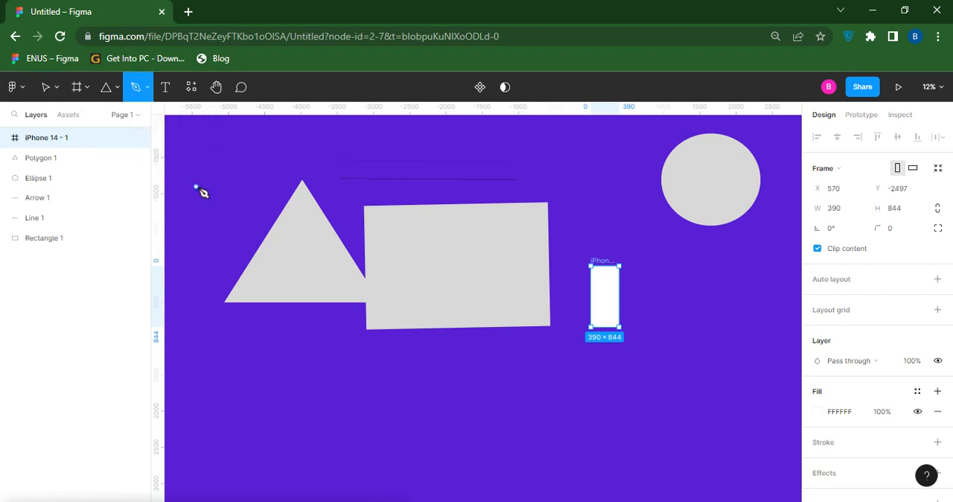
{"action": "left_click", "coordinate": [259, 395]}
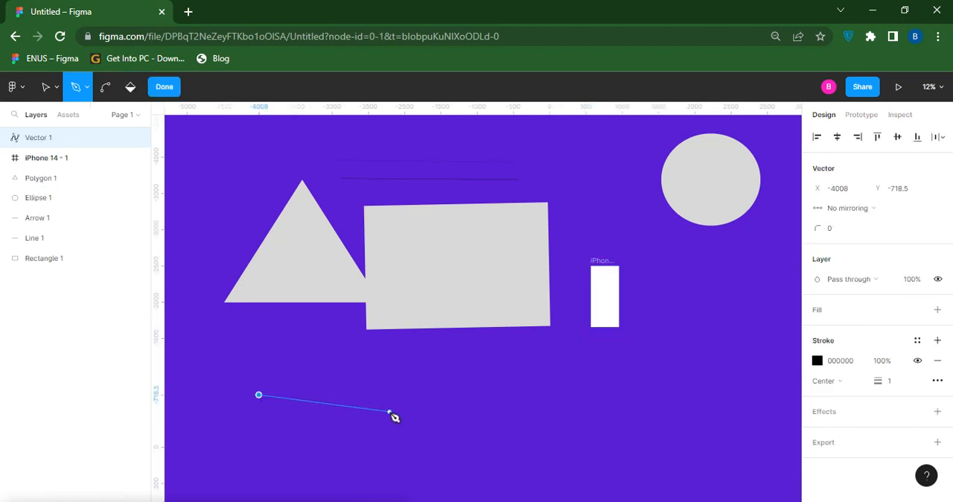
{"action": "left_click", "coordinate": [417, 395]}
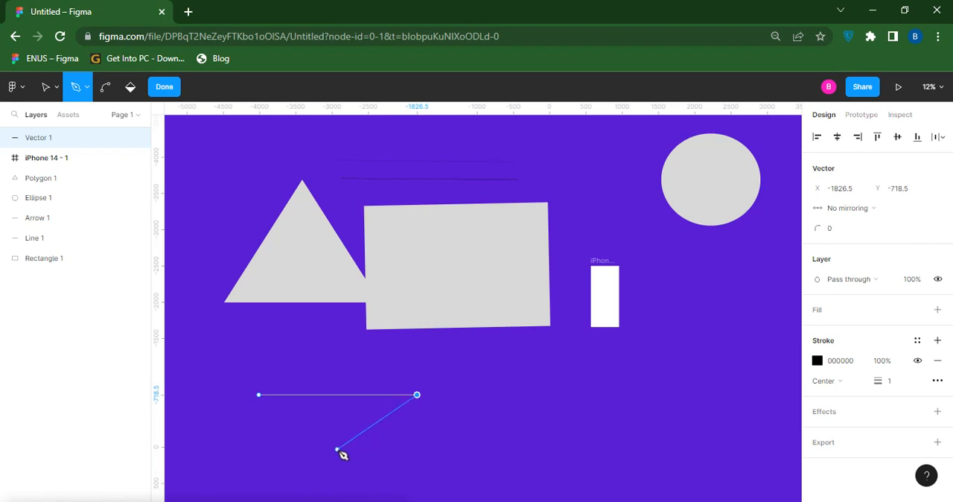
{"action": "left_click", "coordinate": [336, 473]}
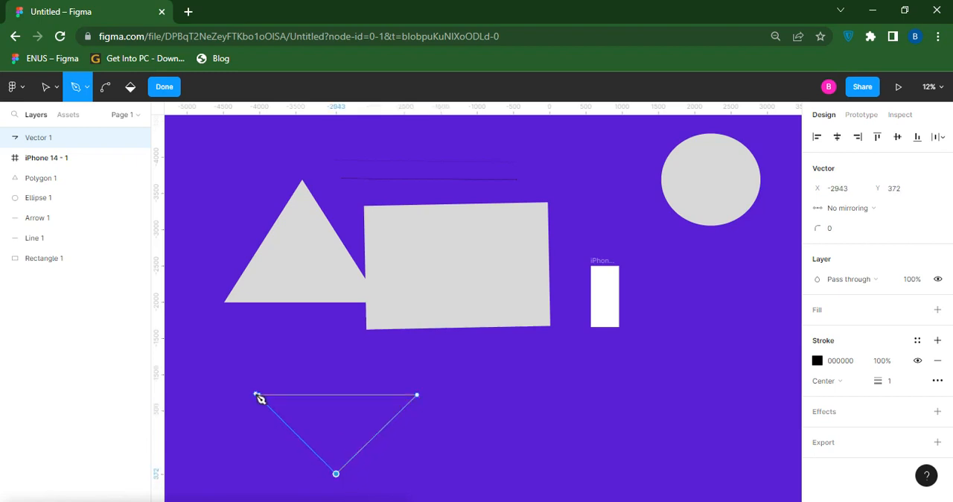
{"action": "left_click", "coordinate": [258, 395]}
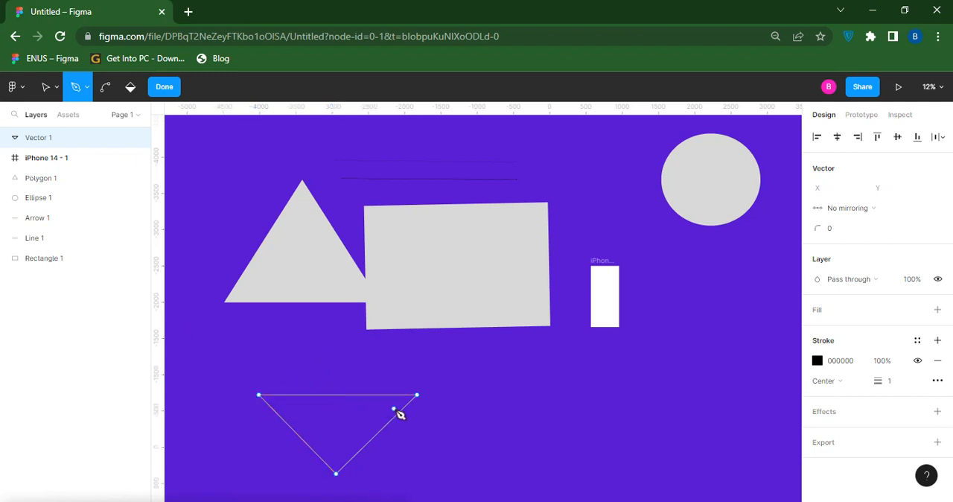
{"action": "left_click", "coordinate": [167, 89]}
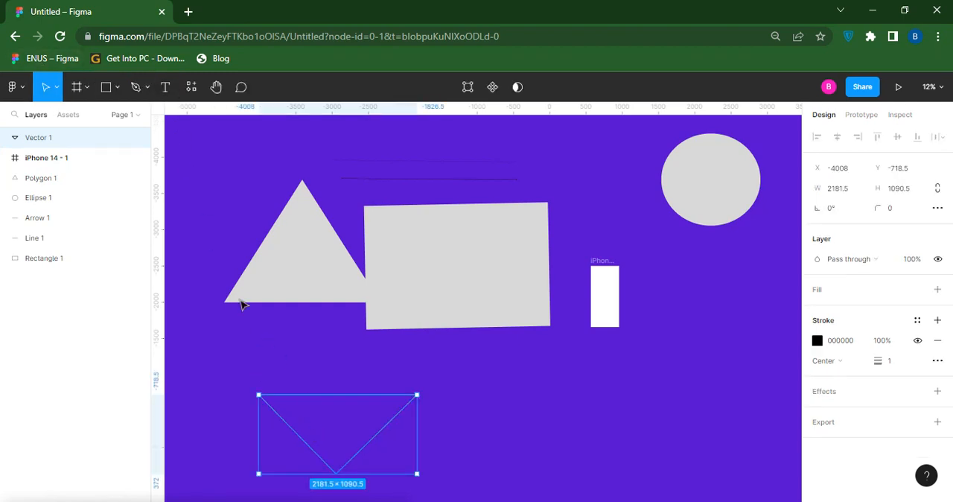
- Draw a looping freehand scribble below the rectangle and the phone frame with the Pencil tool
{"action": "left_click", "coordinate": [148, 90]}
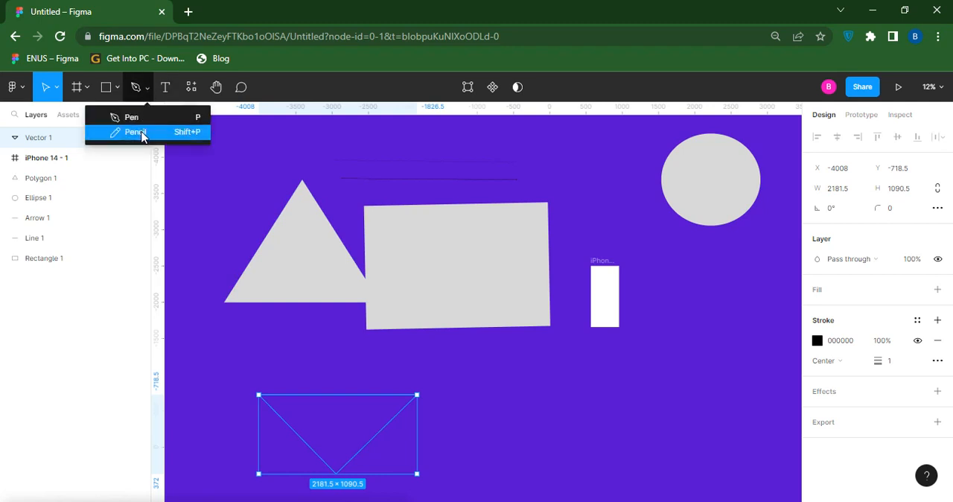
{"action": "left_click", "coordinate": [140, 131]}
{"action": "mouse_move", "coordinate": [524, 380]}
{"action": "left_mouse_down"}
{"action": "mouse_move", "coordinate": [594, 381]}
{"action": "mouse_move", "coordinate": [628, 342]}
{"action": "mouse_move", "coordinate": [627, 369]}
{"action": "mouse_move", "coordinate": [541, 407]}
{"action": "mouse_move", "coordinate": [629, 432]}
{"action": "mouse_move", "coordinate": [677, 358]}
{"action": "mouse_move", "coordinate": [669, 320]}
{"action": "mouse_move", "coordinate": [691, 359]}
{"action": "mouse_move", "coordinate": [600, 411]}
{"action": "mouse_move", "coordinate": [668, 422]}
{"action": "mouse_move", "coordinate": [678, 396]}
{"action": "mouse_move", "coordinate": [646, 378]}
{"action": "mouse_move", "coordinate": [661, 341]}
{"action": "mouse_move", "coordinate": [694, 347]}
{"action": "mouse_move", "coordinate": [693, 372]}
{"action": "mouse_move", "coordinate": [667, 409]}
{"action": "mouse_move", "coordinate": [687, 418]}
{"action": "mouse_move", "coordinate": [705, 404]}
{"action": "mouse_move", "coordinate": [692, 373]}
{"action": "mouse_move", "coordinate": [640, 384]}
{"action": "mouse_move", "coordinate": [640, 349]}
{"action": "mouse_move", "coordinate": [660, 331]}
{"action": "mouse_move", "coordinate": [681, 353]}
{"action": "mouse_move", "coordinate": [642, 372]}
{"action": "mouse_move", "coordinate": [503, 384]}
{"action": "mouse_move", "coordinate": [493, 407]}
{"action": "mouse_move", "coordinate": [438, 347]}
{"action": "mouse_move", "coordinate": [478, 385]}
{"action": "mouse_move", "coordinate": [462, 402]}
{"action": "mouse_move", "coordinate": [497, 418]}
{"action": "left_mouse_up"}
{"action": "left_click", "coordinate": [147, 86]}
{"action": "left_click", "coordinate": [147, 86]}
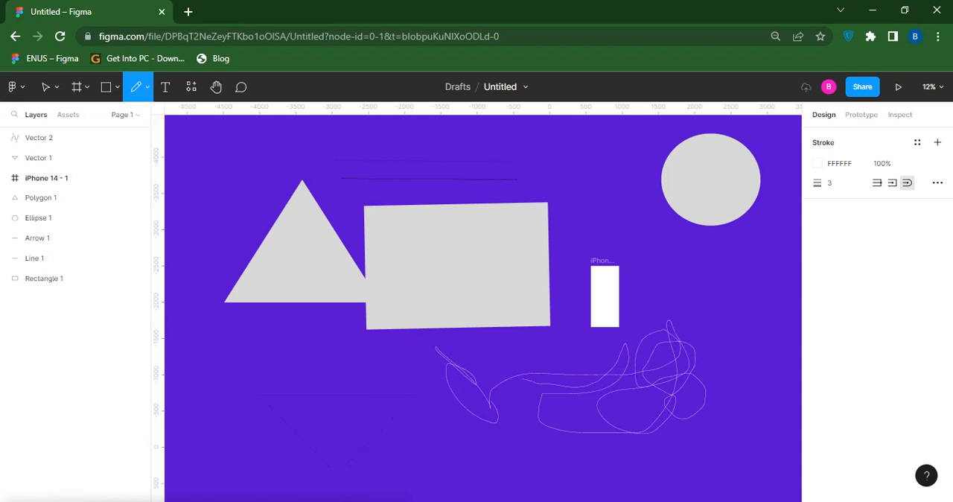
- Add the text "tutjuvfgg" on the rectangle at about X -2112, Y -2684
{"action": "left_click", "coordinate": [171, 99]}
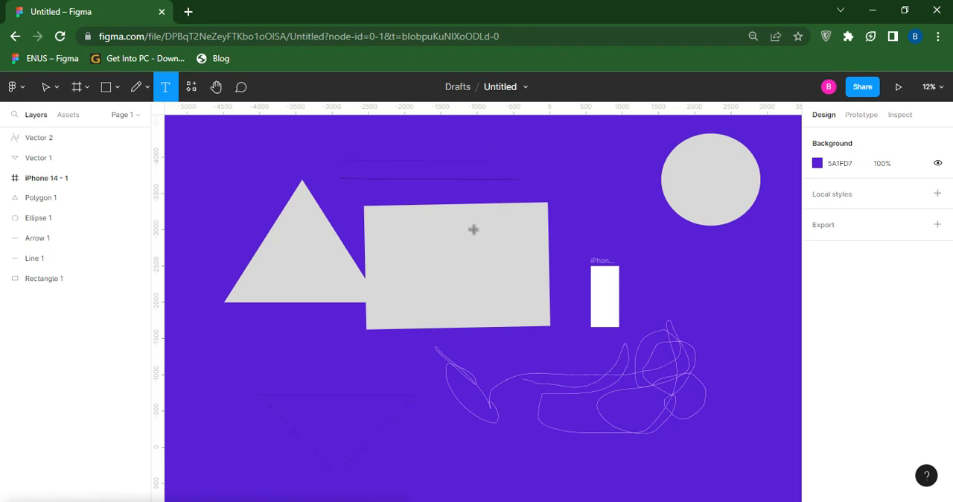
{"action": "left_click", "coordinate": [395, 253]}
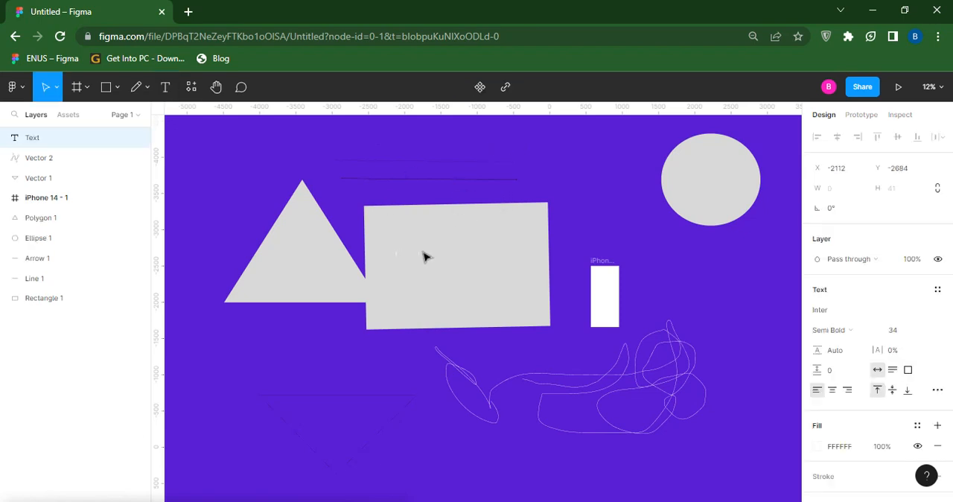
{"action": "type", "text": "tutjuvfgg"}
{"action": "key", "text": "Escape"}
- Change the fill colour of the text on the rectangle to red C31E1E
{"action": "scroll", "coordinate": [856, 446], "scroll_direction": "down", "scroll_amount": 2}
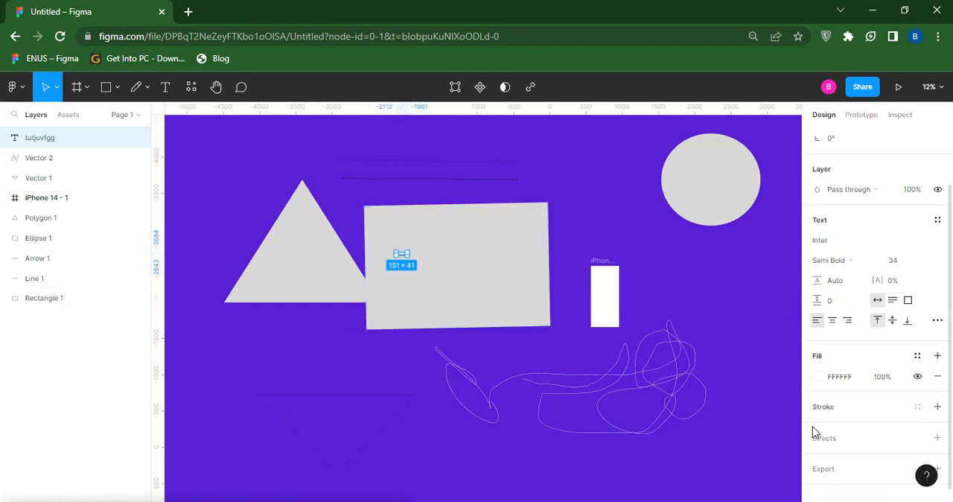
{"action": "left_click", "coordinate": [818, 377]}
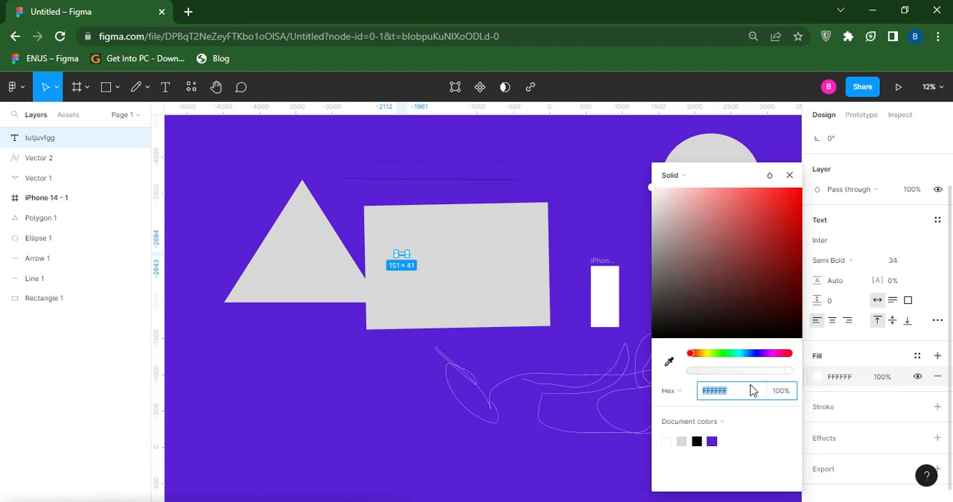
{"action": "left_click", "coordinate": [778, 223]}
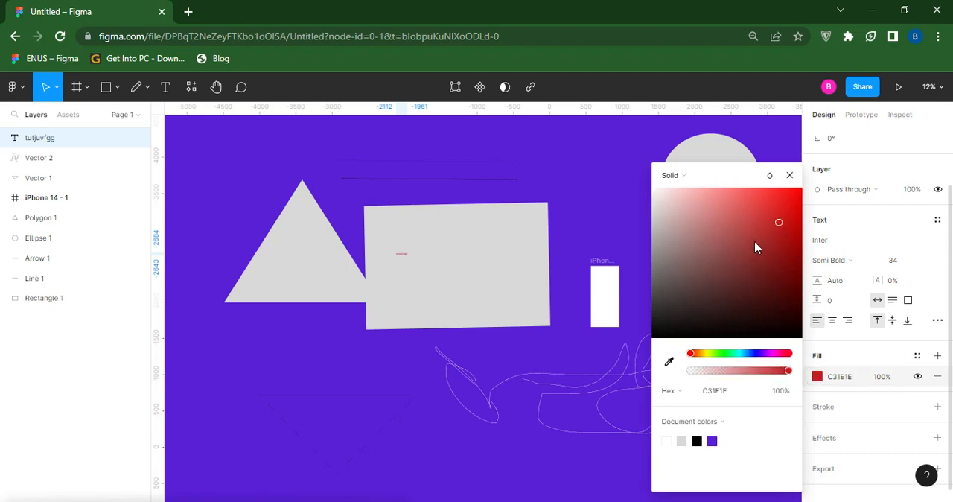
- Increase the font size of the red text to 84
{"action": "left_click", "coordinate": [893, 261]}
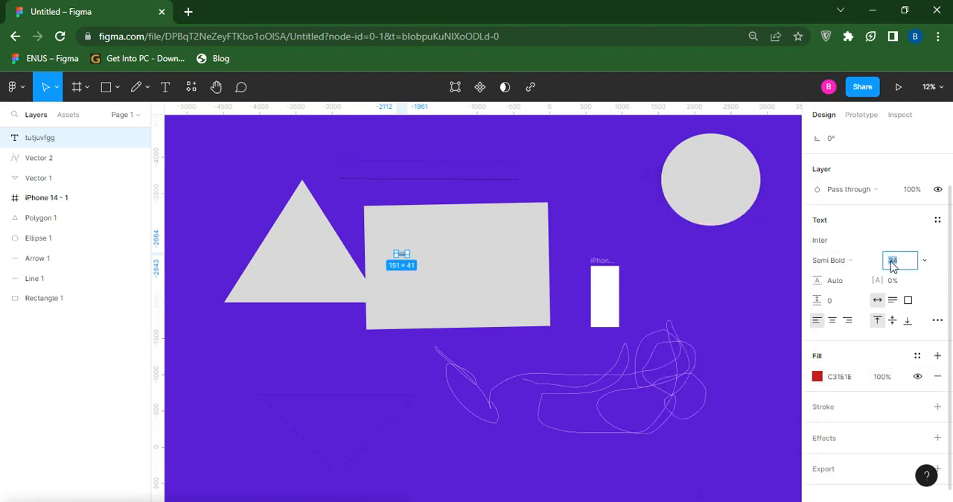
{"action": "key", "text": "Up"}
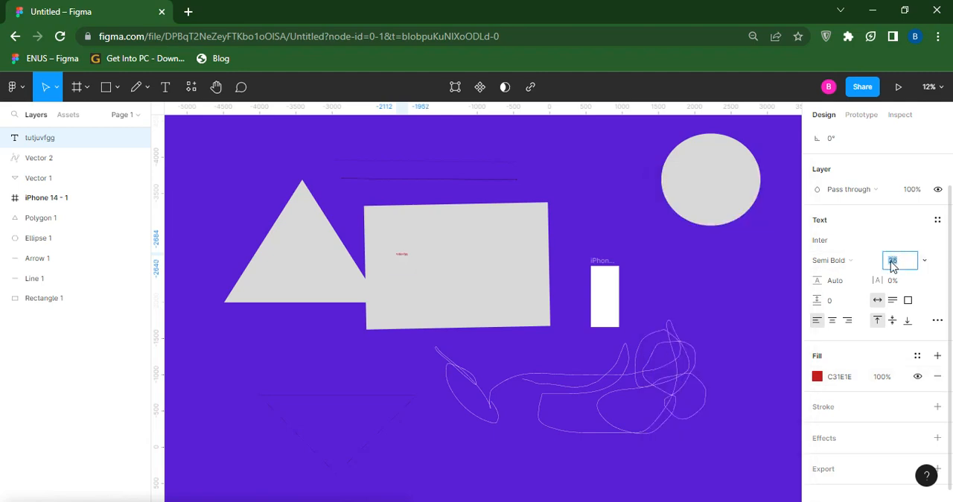
{"action": "key", "text": "Up"}
{"action": "key", "text": "Up"}
{"action": "key", "text": "Up"}
{"action": "key", "text": "Up"}
{"action": "key", "text": "Up"}
{"action": "key", "text": "Up"}
{"action": "key", "text": "Up"}
{"action": "key", "text": "Up"}
{"action": "key", "text": "Up"}
{"action": "key", "text": "Up"}
{"action": "key", "text": "Up"}
{"action": "key", "text": "Up"}
{"action": "key", "text": "Up"}
{"action": "key", "text": "Up"}
{"action": "key", "text": "Up"}
{"action": "key", "text": "Up"}
{"action": "key", "text": "Up"}
{"action": "key", "text": "Up"}
{"action": "key", "text": "Up"}
{"action": "key", "text": "Up"}
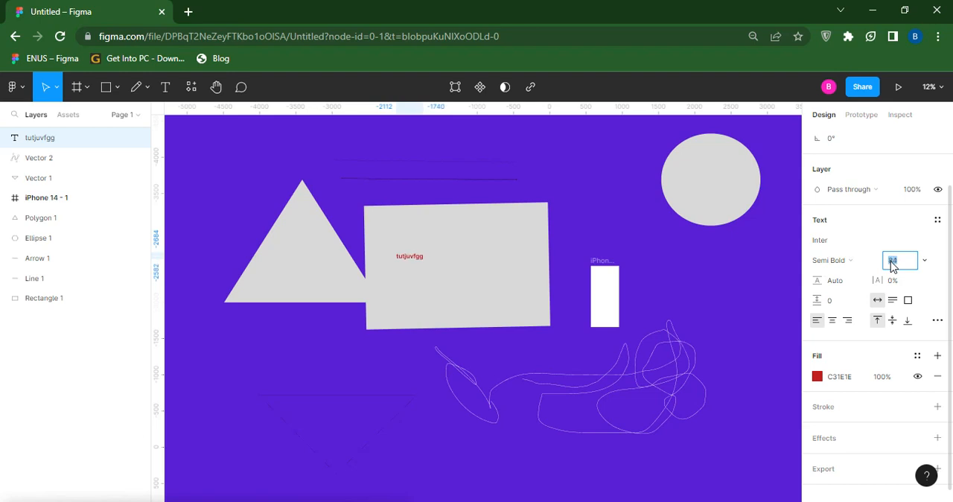
- Replace the wording of the red text with "my tutorial" and finish editing it
{"action": "double_click", "coordinate": [407, 257]}
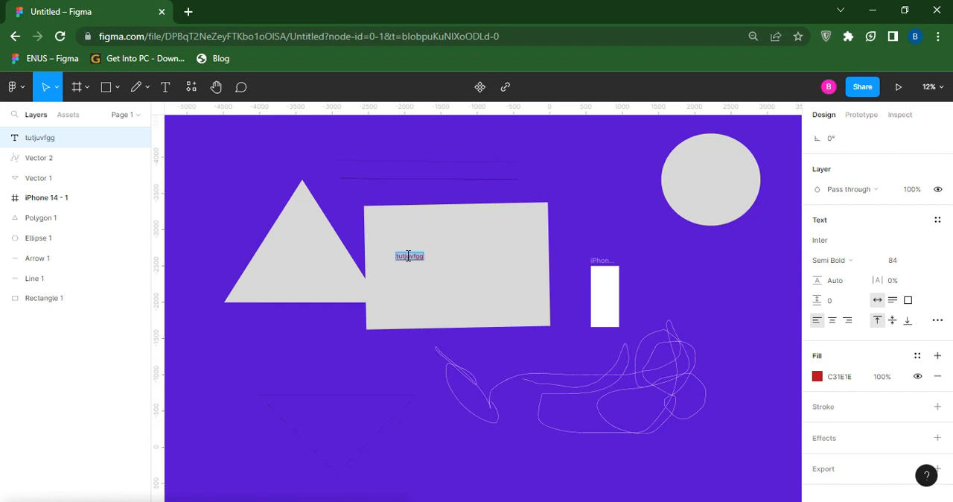
{"action": "type", "text": "my tutorial"}
{"action": "key", "text": "Escape"}
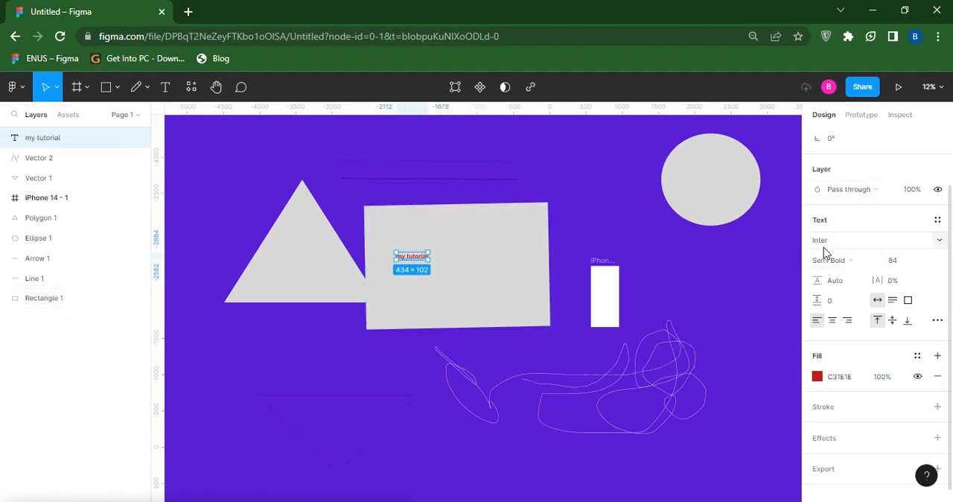
- Examine the font families and font weights available for the "my tutorial" text without choosing another one
{"action": "left_click", "coordinate": [941, 243]}
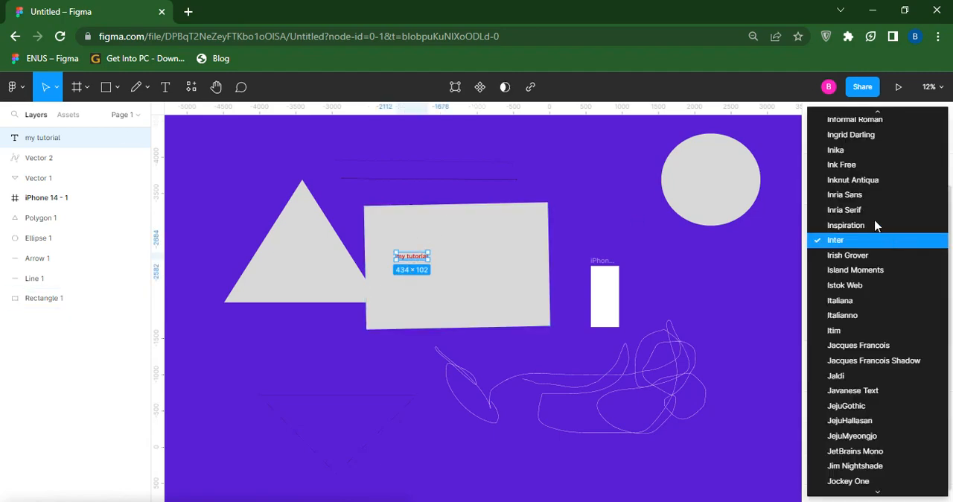
{"action": "scroll", "coordinate": [867, 238], "scroll_direction": "down", "scroll_amount": 2}
{"action": "scroll", "coordinate": [863, 248], "scroll_direction": "down", "scroll_amount": 3}
{"action": "scroll", "coordinate": [849, 238], "scroll_direction": "up", "scroll_amount": 5}
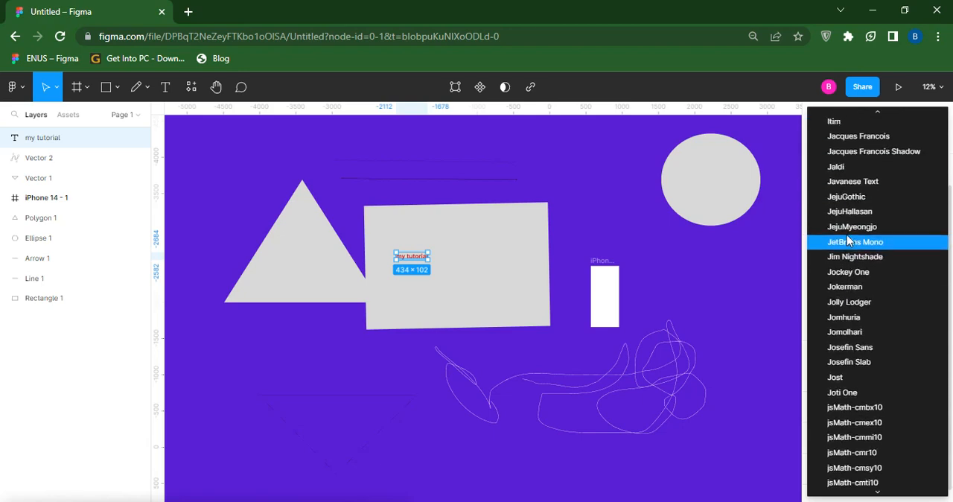
{"action": "scroll", "coordinate": [849, 236], "scroll_direction": "up", "scroll_amount": 1}
{"action": "left_click", "coordinate": [780, 238]}
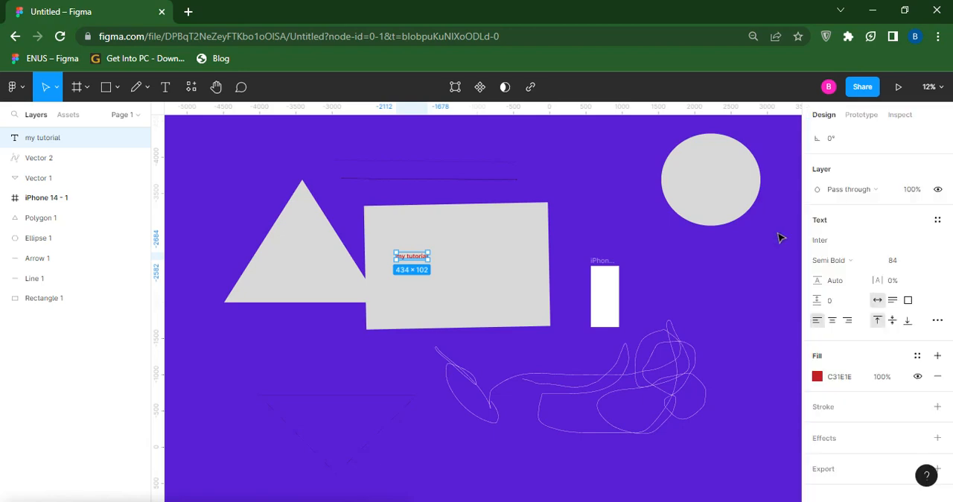
{"action": "left_click", "coordinate": [870, 262]}
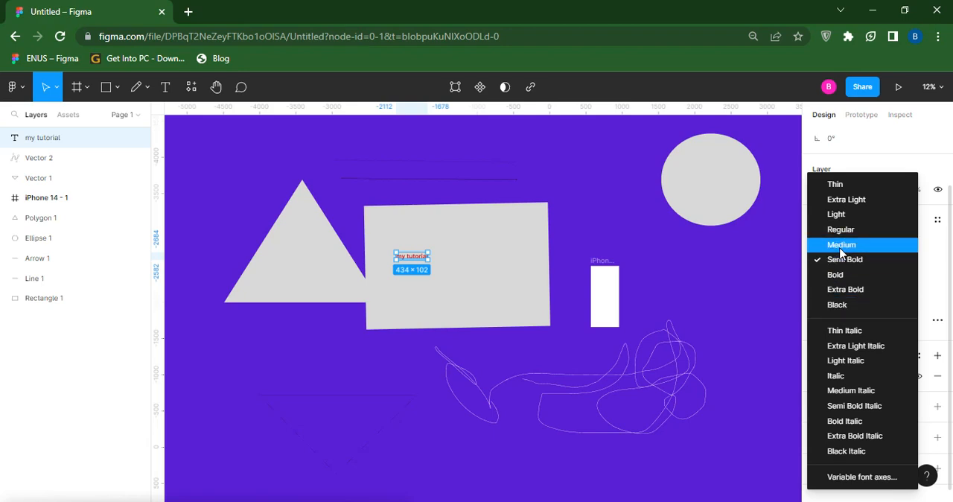
{"action": "left_click", "coordinate": [779, 296]}
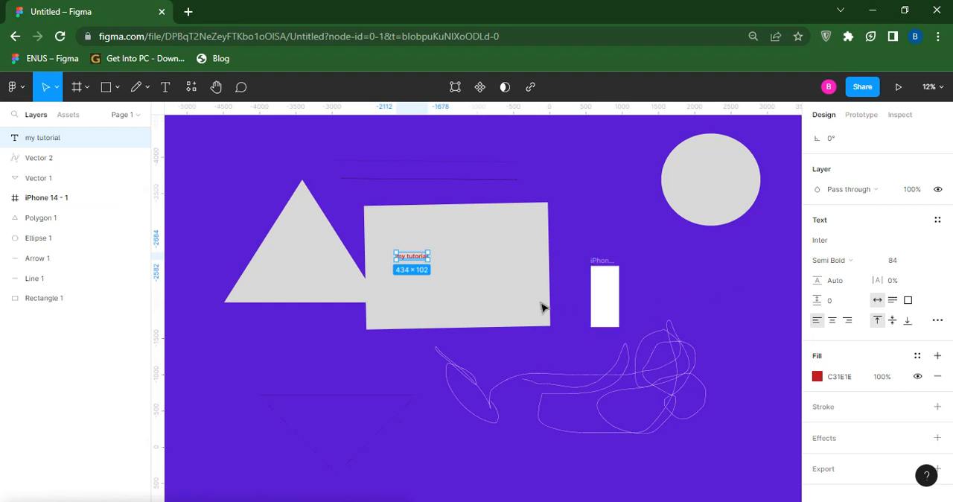
- Move the "my tutorial" text up and to the right within the rectangle, to about X -1791, Y -2891
{"action": "left_click_drag", "start_coordinate": [418, 272], "coordinate": [439, 249]}
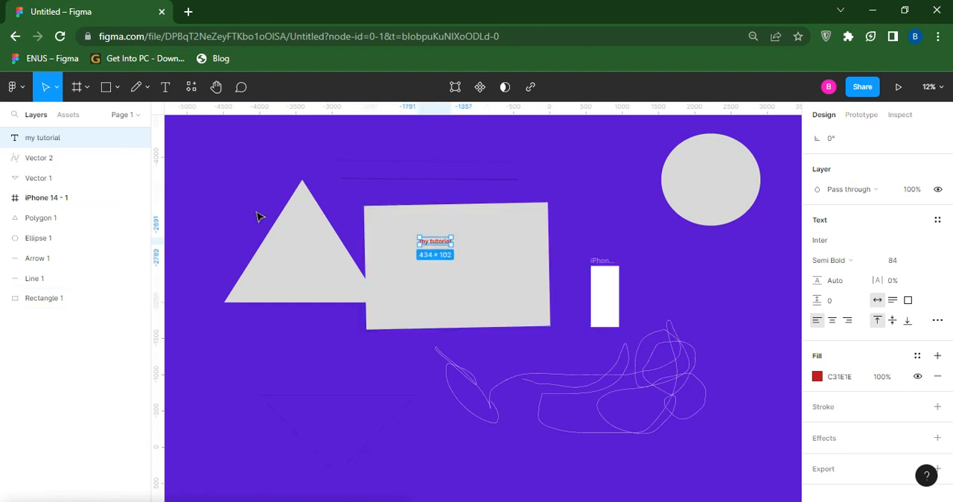
{"action": "scroll", "coordinate": [254, 211], "scroll_direction": "up", "scroll_amount": 1}
{"action": "scroll", "coordinate": [253, 211], "scroll_direction": "up", "scroll_amount": 1}
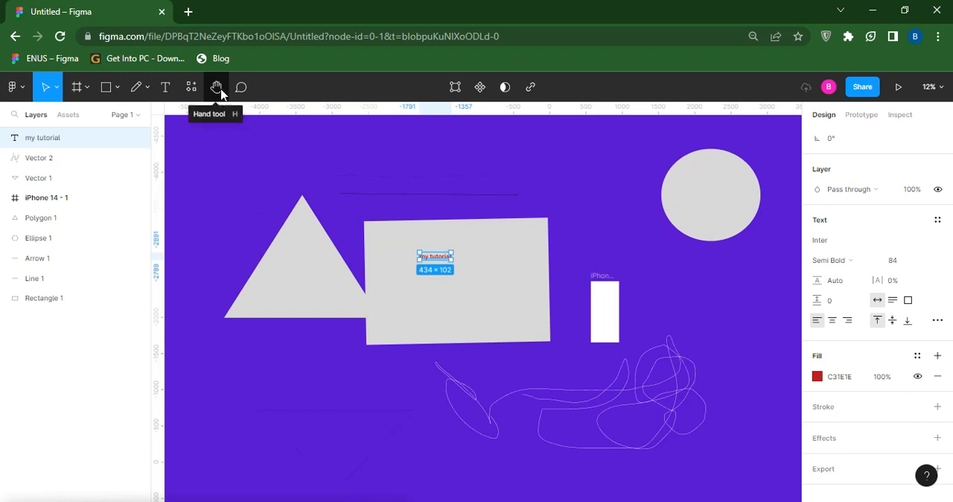
- Pan around the canvas with the Hand tool, dismiss the unsaved-changes notice and return to the Move tool
{"action": "left_click", "coordinate": [219, 91]}
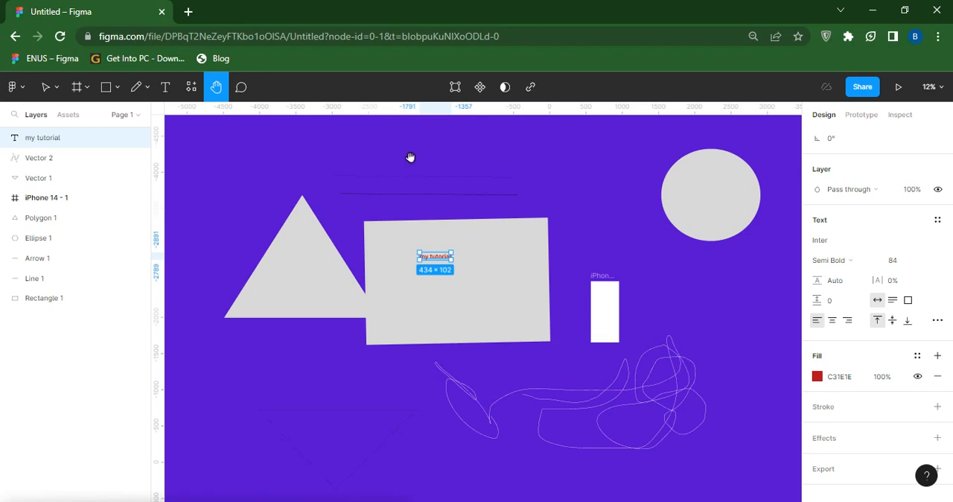
{"action": "left_click_drag", "start_coordinate": [408, 156], "coordinate": [398, 205]}
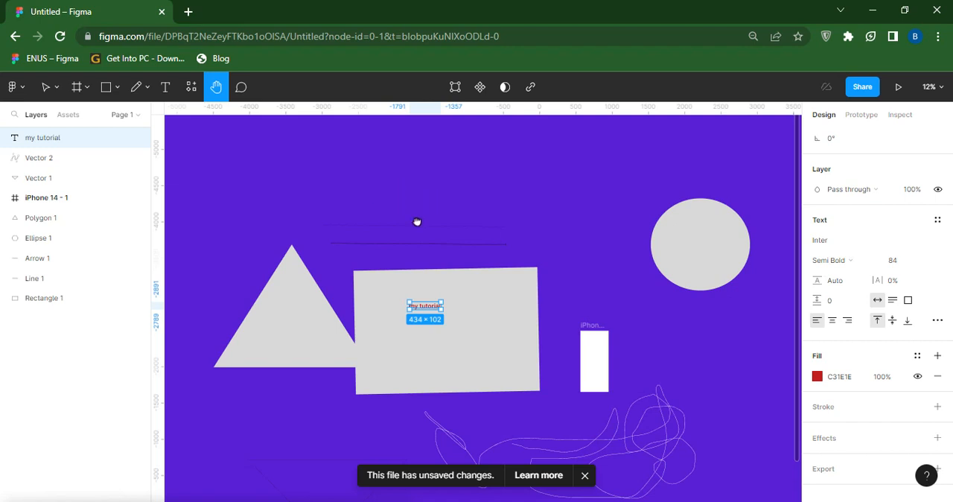
{"action": "scroll", "coordinate": [416, 222], "scroll_direction": "up", "scroll_amount": 2}
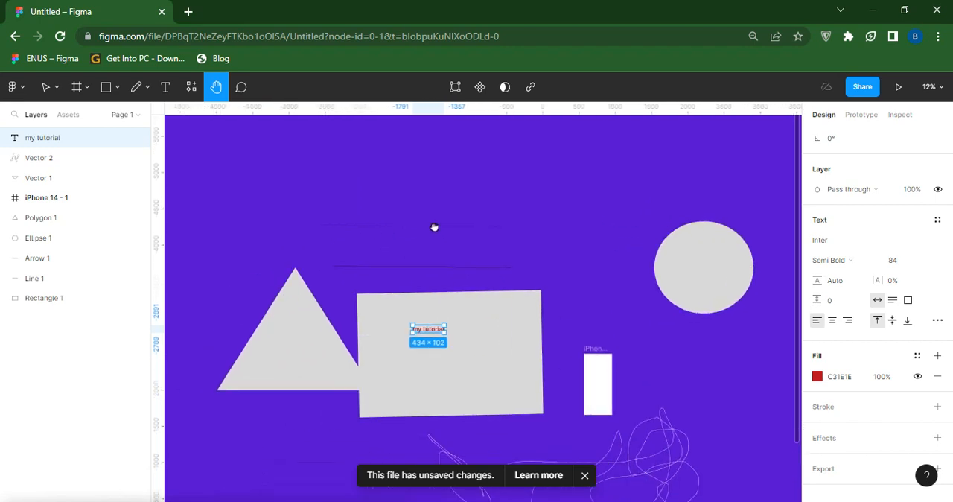
{"action": "left_click", "coordinate": [585, 476]}
{"action": "left_click_drag", "start_coordinate": [571, 283], "coordinate": [544, 213]}
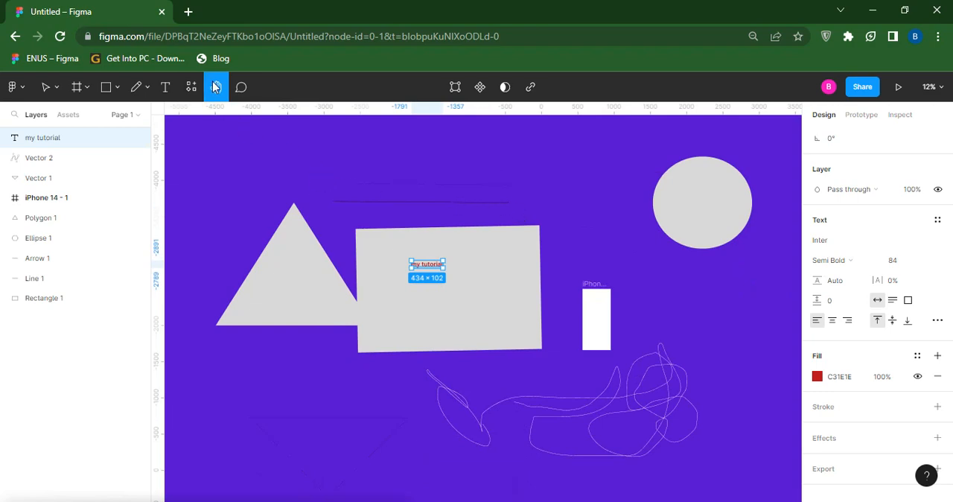
{"action": "left_click", "coordinate": [45, 87]}
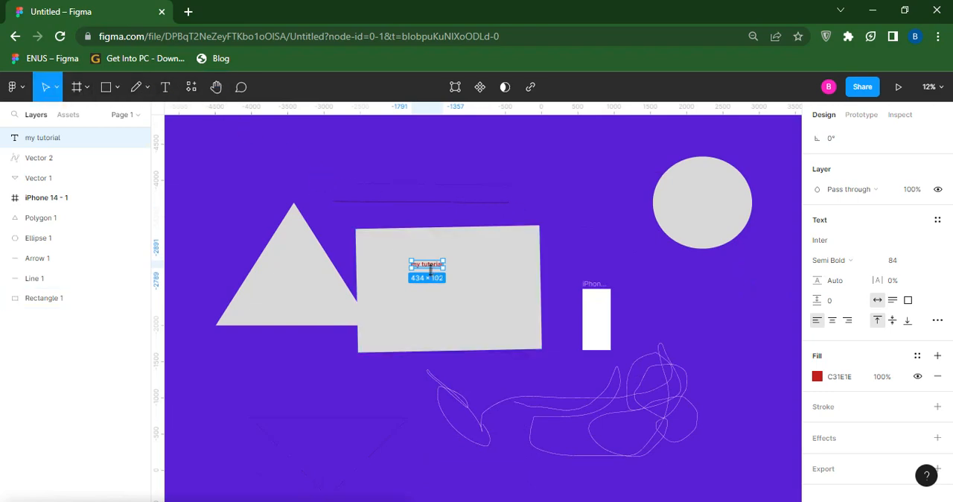
- Zoom the canvas out to 3% to view all the shapes and back in to 13%
{"action": "scroll", "coordinate": [466, 270], "scroll_direction": "up", "scroll_amount": 3}
{"action": "scroll", "coordinate": [466, 272], "scroll_direction": "down", "scroll_amount": 1}
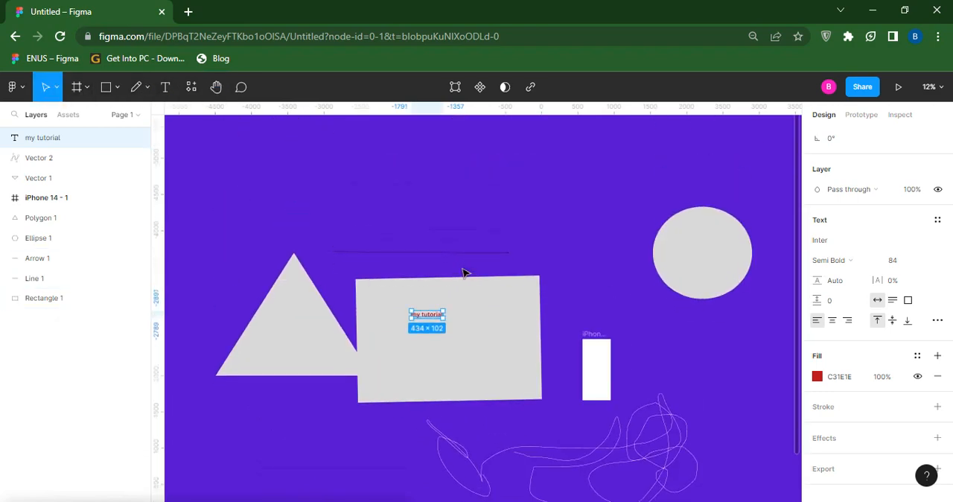
{"action": "scroll", "coordinate": [462, 273], "scroll_direction": "down", "scroll_amount": 1}
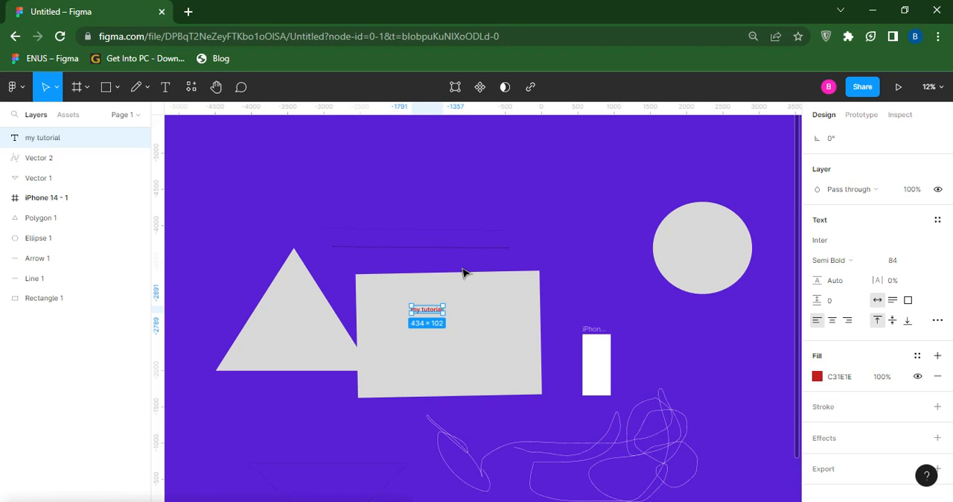
{"action": "key", "text": "minus"}
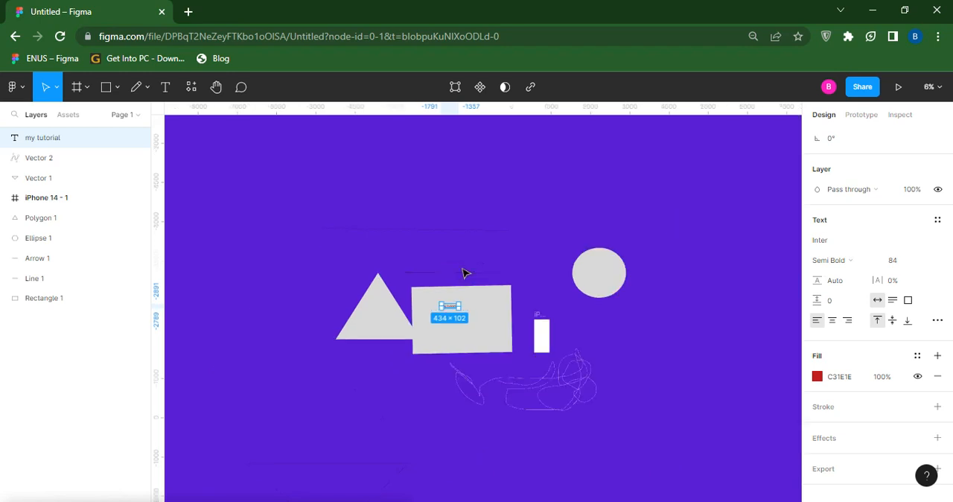
{"action": "key", "text": "minus"}
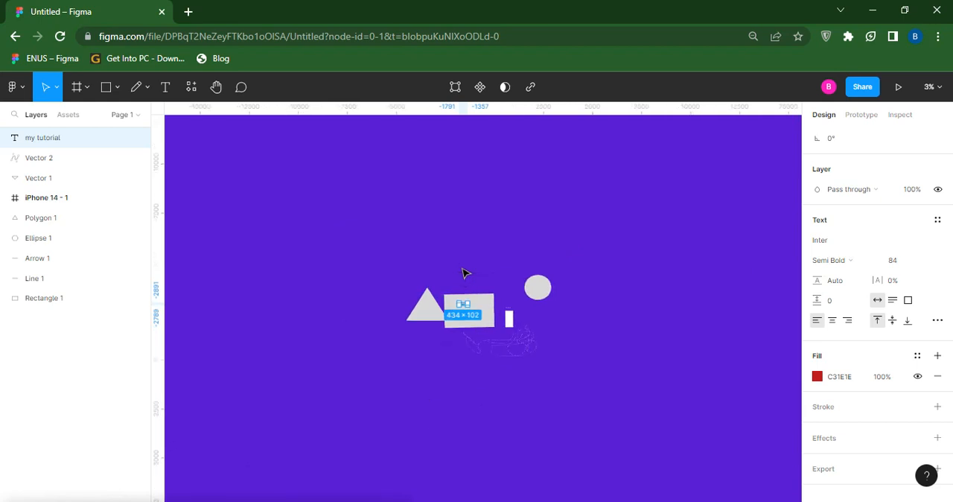
{"action": "key", "text": "plus"}
{"action": "key", "text": "plus"}
{"action": "key", "text": "plus"}
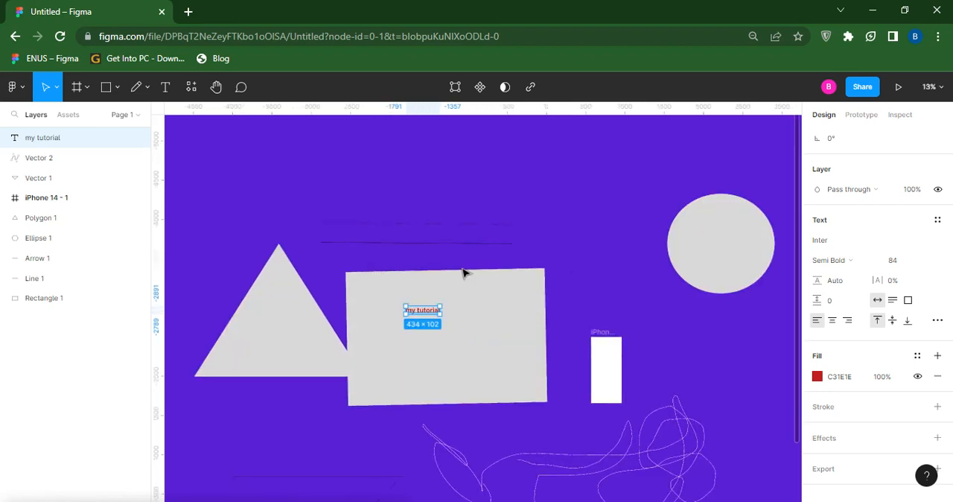
{"action": "key", "text": "minus"}
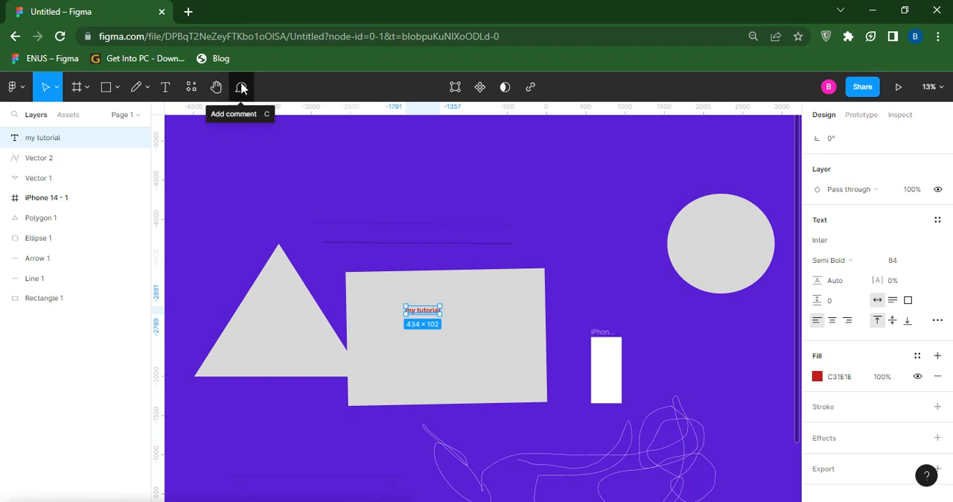
- Post the comment "Hi" on the empty canvas above the rectangle and return to the Move tool
{"action": "left_click", "coordinate": [241, 89]}
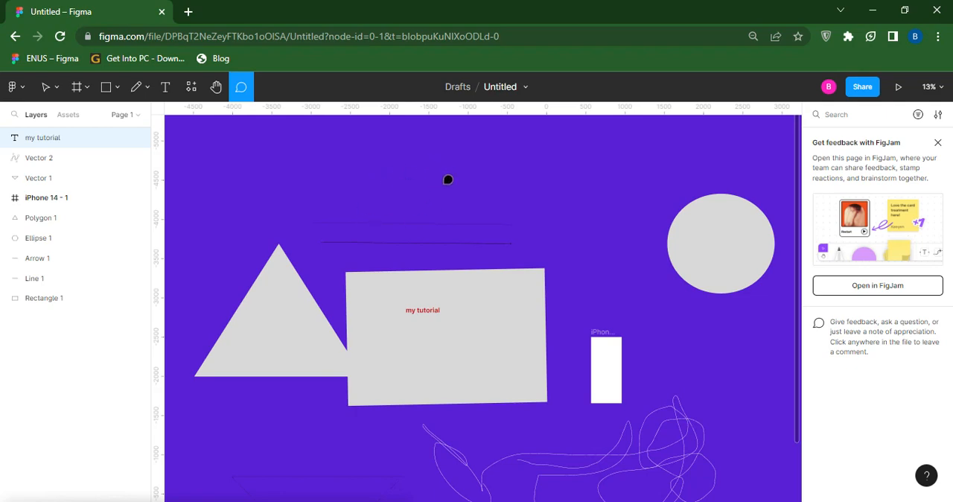
{"action": "left_click", "coordinate": [376, 177]}
{"action": "key", "text": "f"}
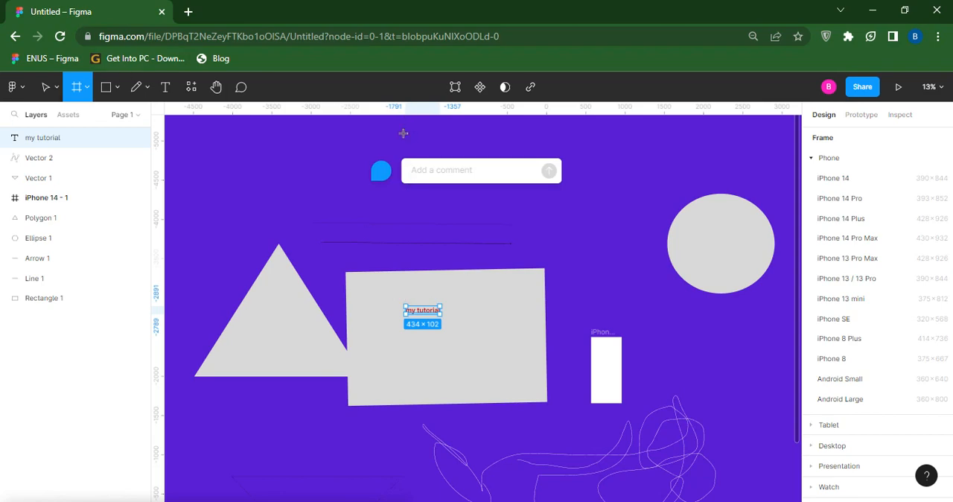
{"action": "type", "text": "Hi"}
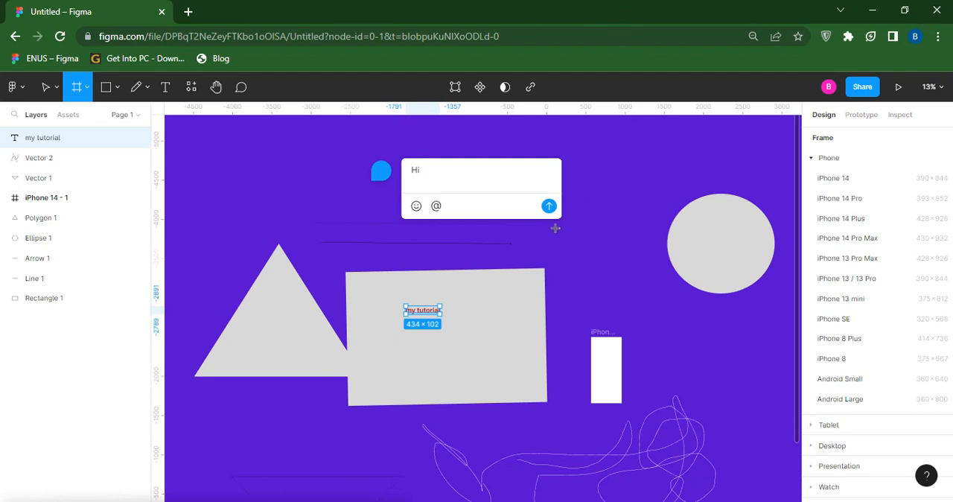
{"action": "left_click", "coordinate": [549, 206]}
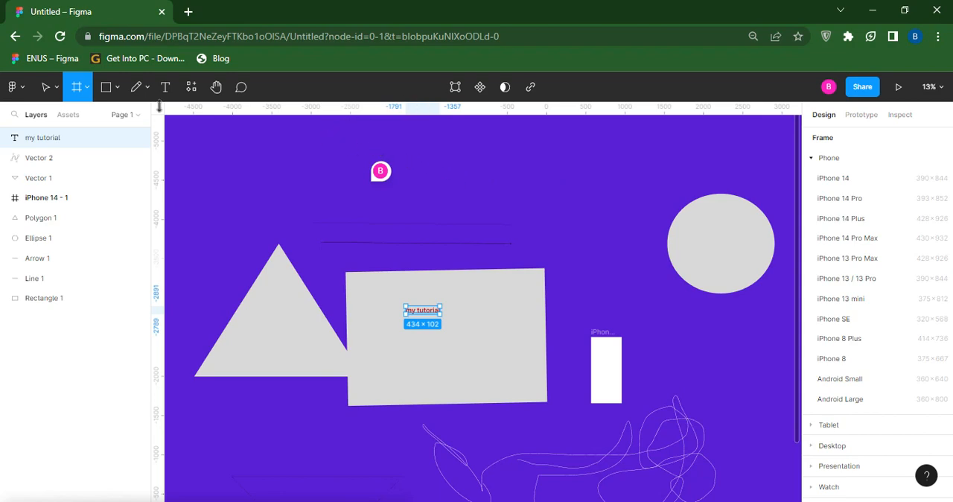
{"action": "left_click", "coordinate": [55, 90]}
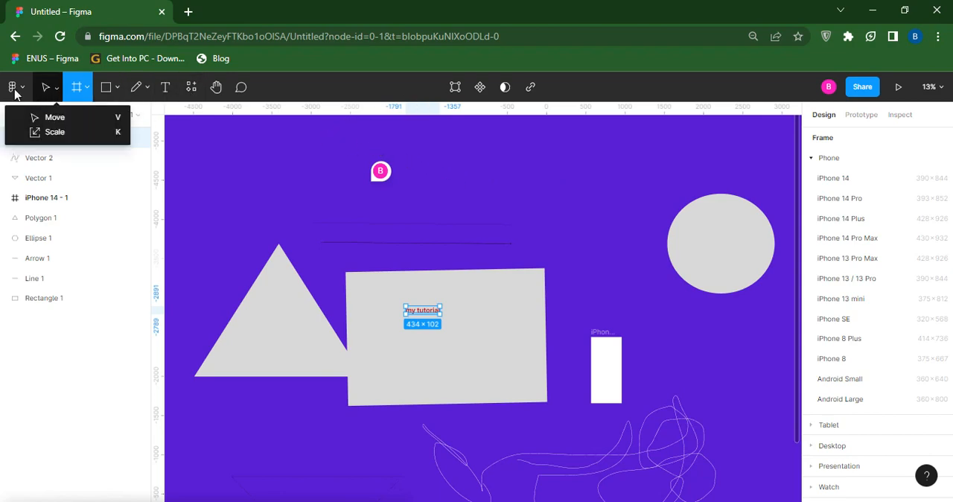
{"action": "left_click", "coordinate": [45, 89]}
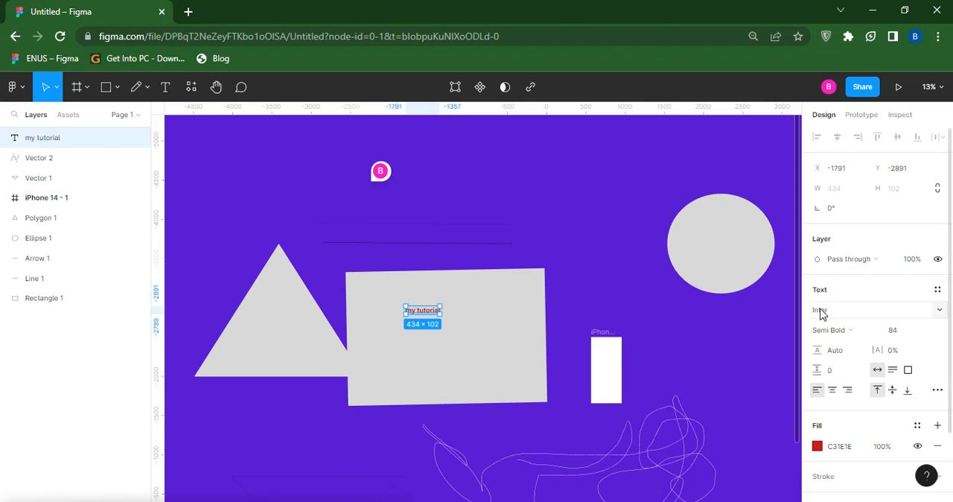
{"action": "scroll", "coordinate": [820, 313], "scroll_direction": "down", "scroll_amount": 2}
{"action": "scroll", "coordinate": [820, 311], "scroll_direction": "up", "scroll_amount": 2}
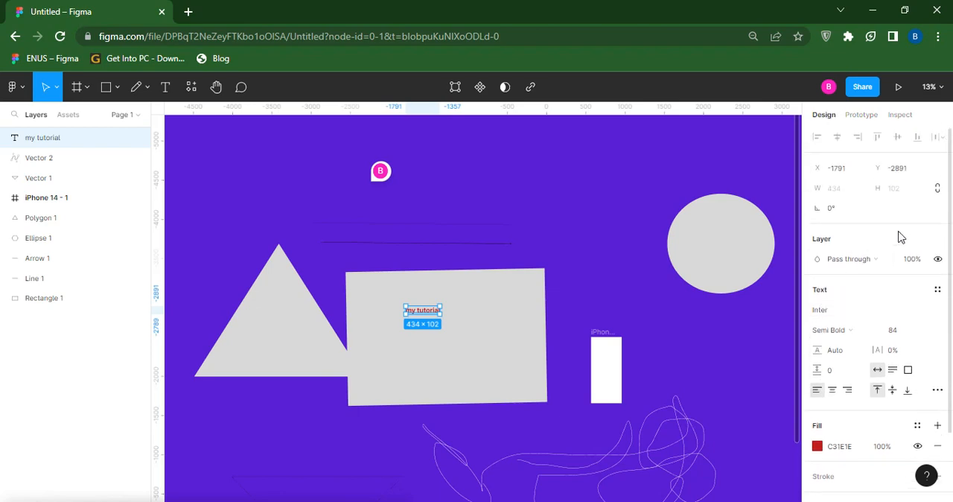